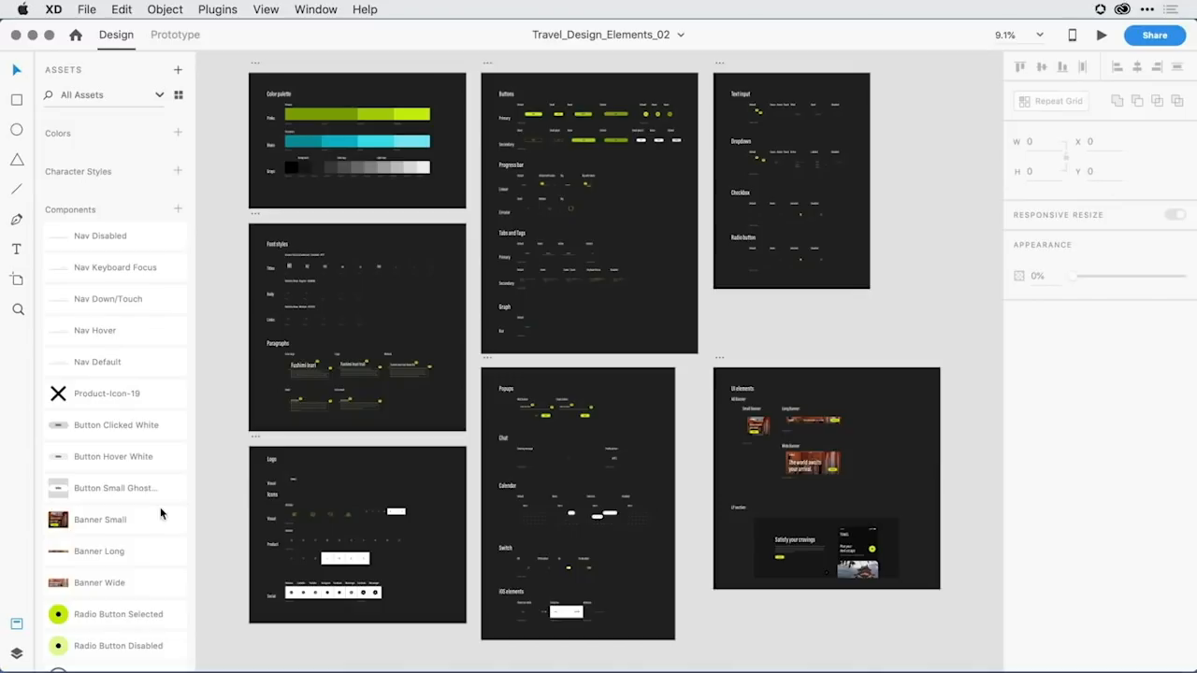
scroll(122, 523, "down", 4)
scroll(121, 525, "down", 7)
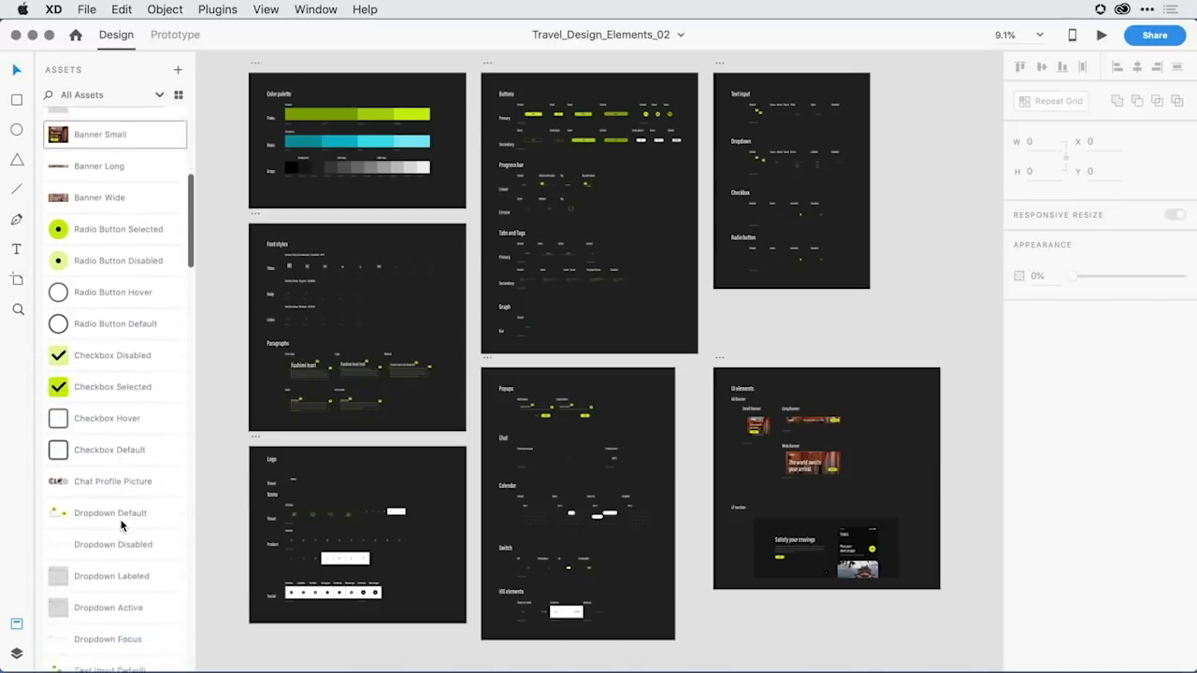
scroll(121, 525, "up", 3)
scroll(121, 525, "up", 8)
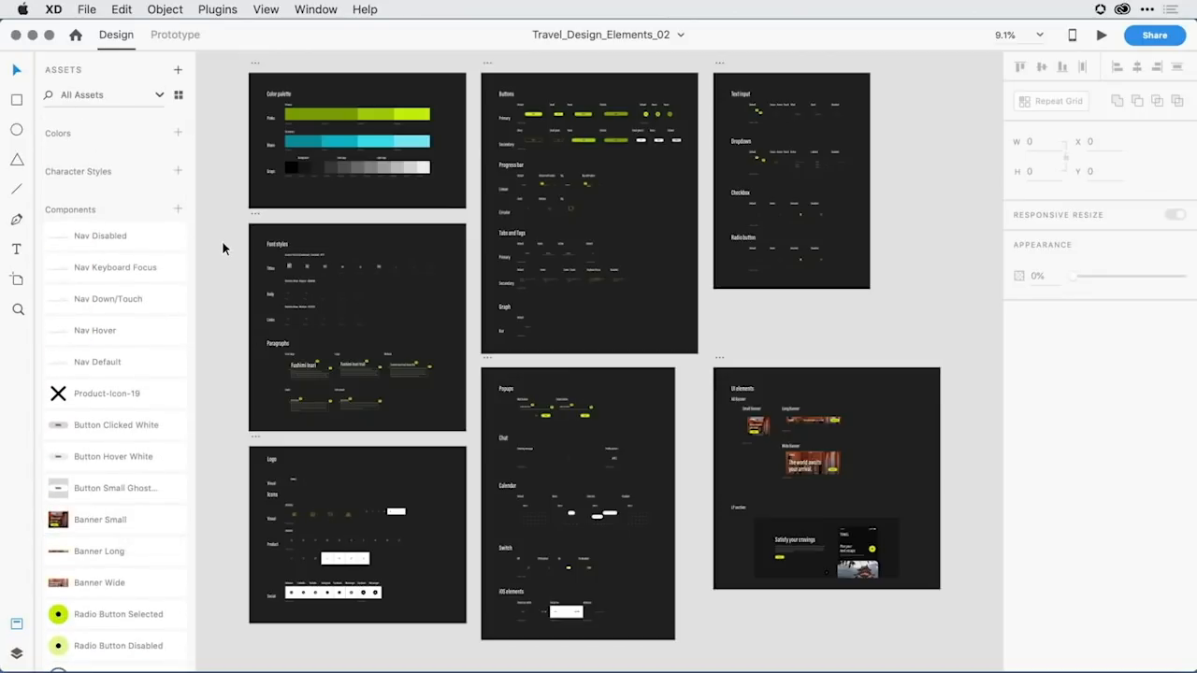
- Add all colors used on the Color palette artboard to the document's assets
left_click(254, 63)
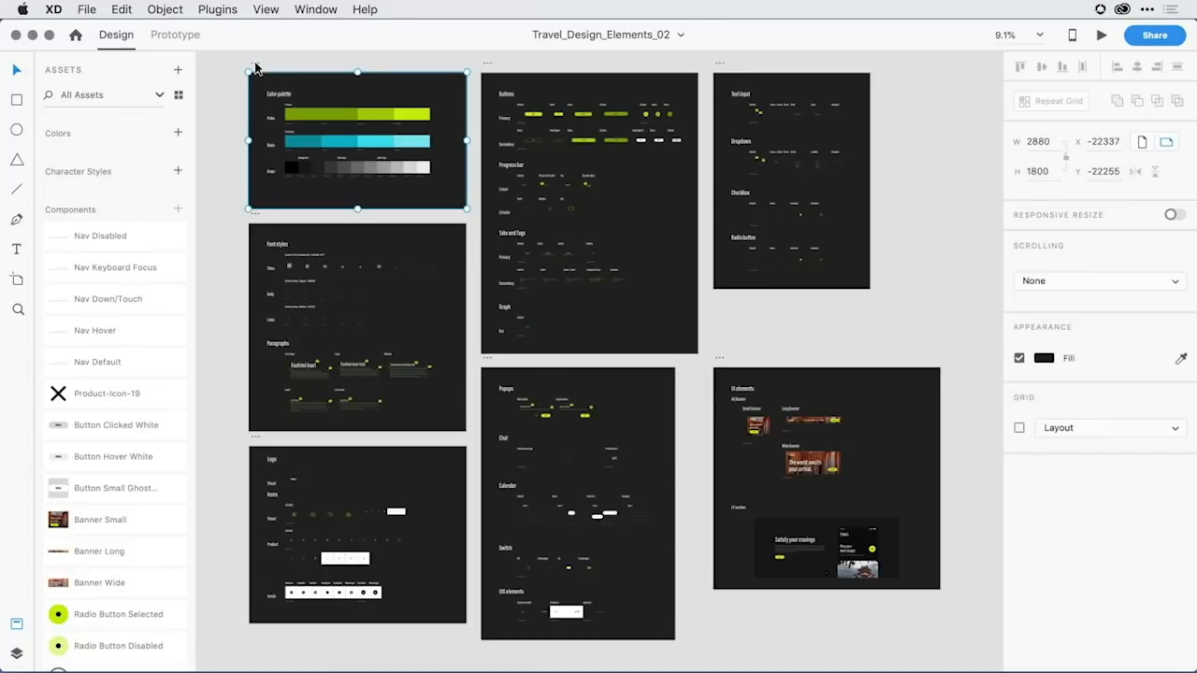
left_click(178, 133)
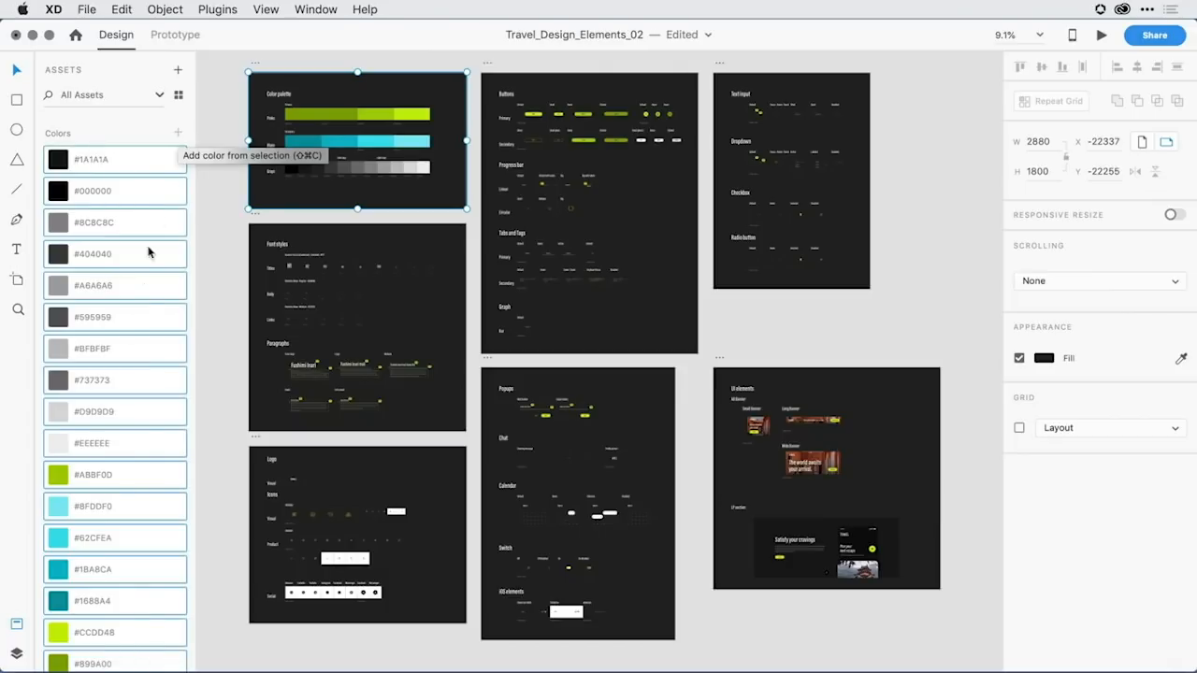
scroll(143, 285, "down", 10)
scroll(143, 285, "down", 3)
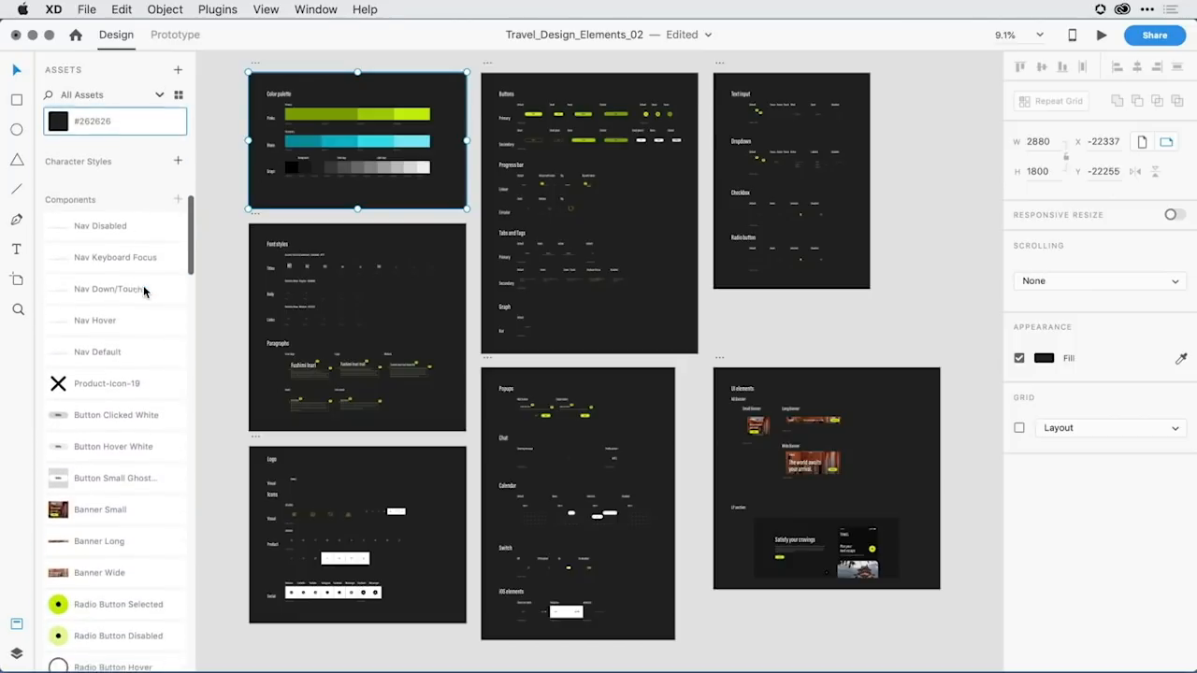
left_click(213, 222)
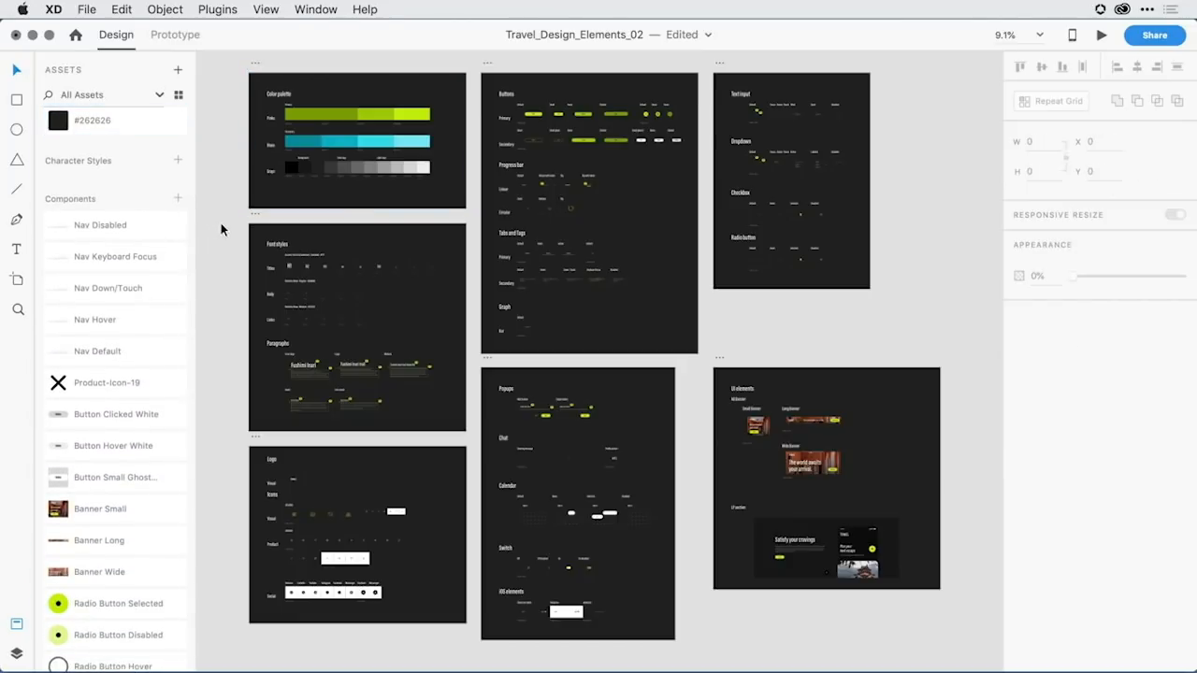
- Add all character styles used on the Font styles artboard to the document's assets
left_click(255, 218)
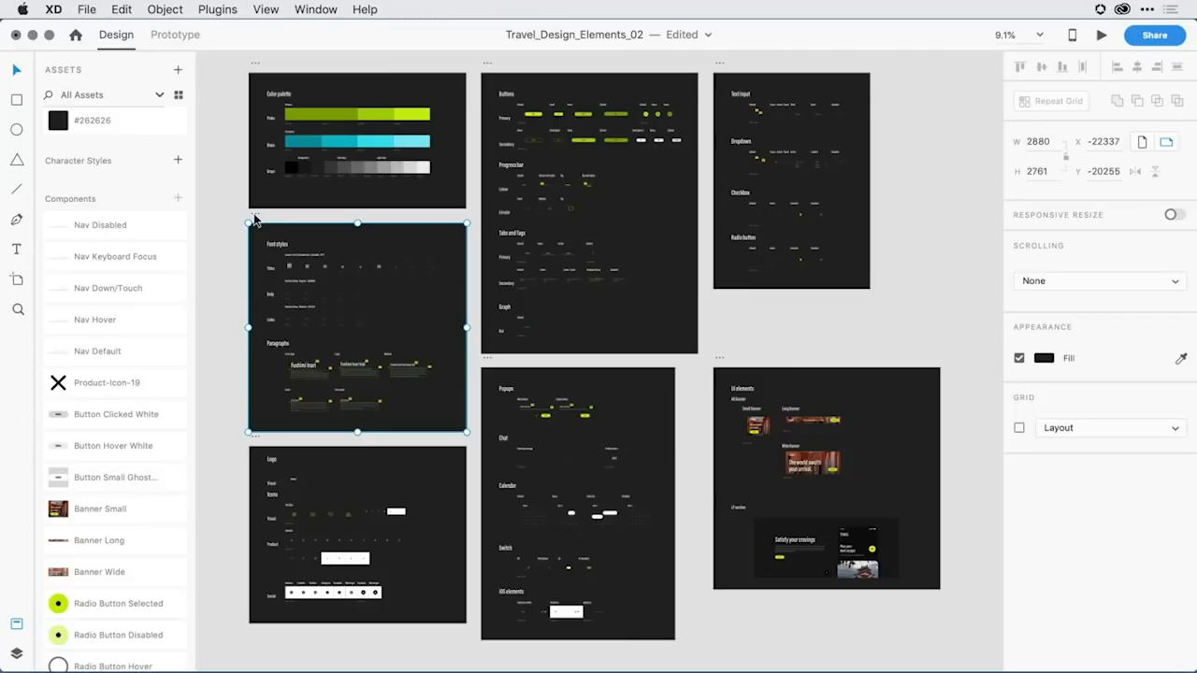
left_click(178, 161)
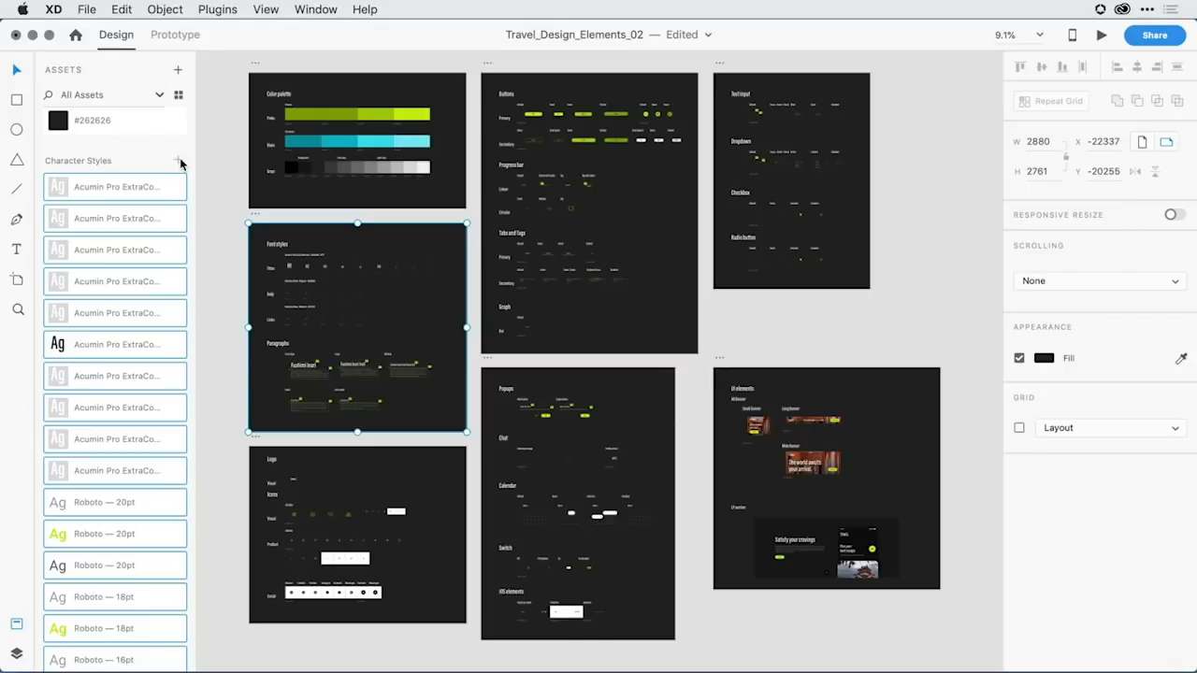
scroll(147, 234, "up", 5)
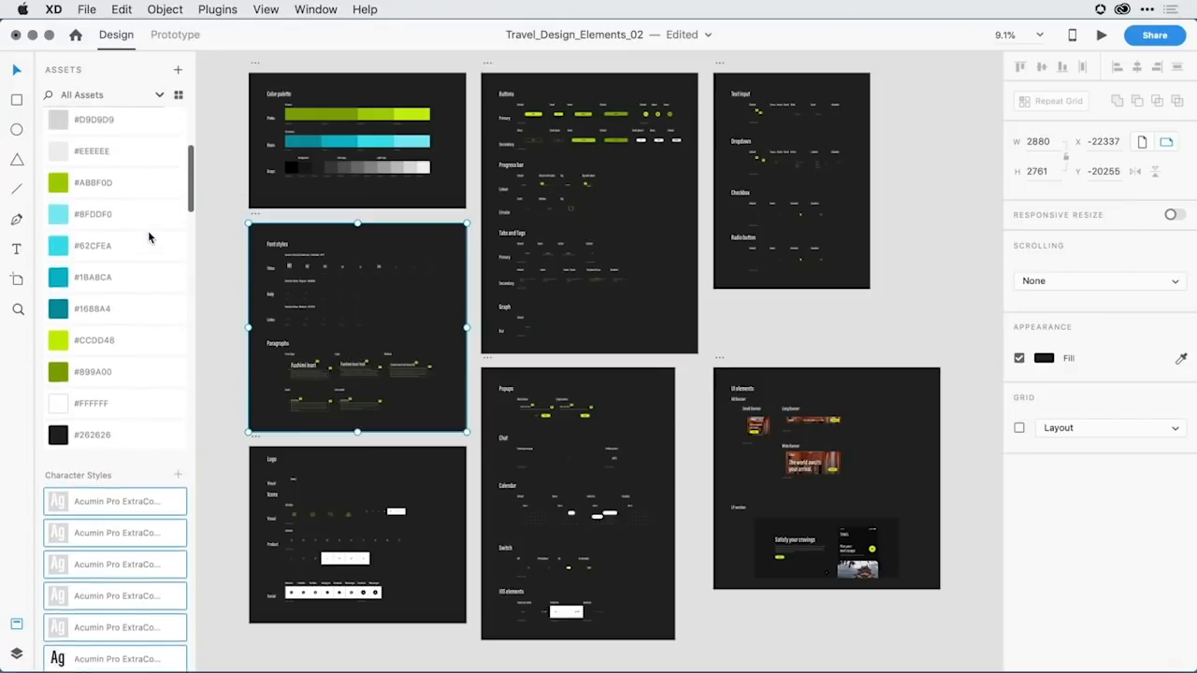
scroll(148, 237, "down", 10)
scroll(94, 421, "down", 15)
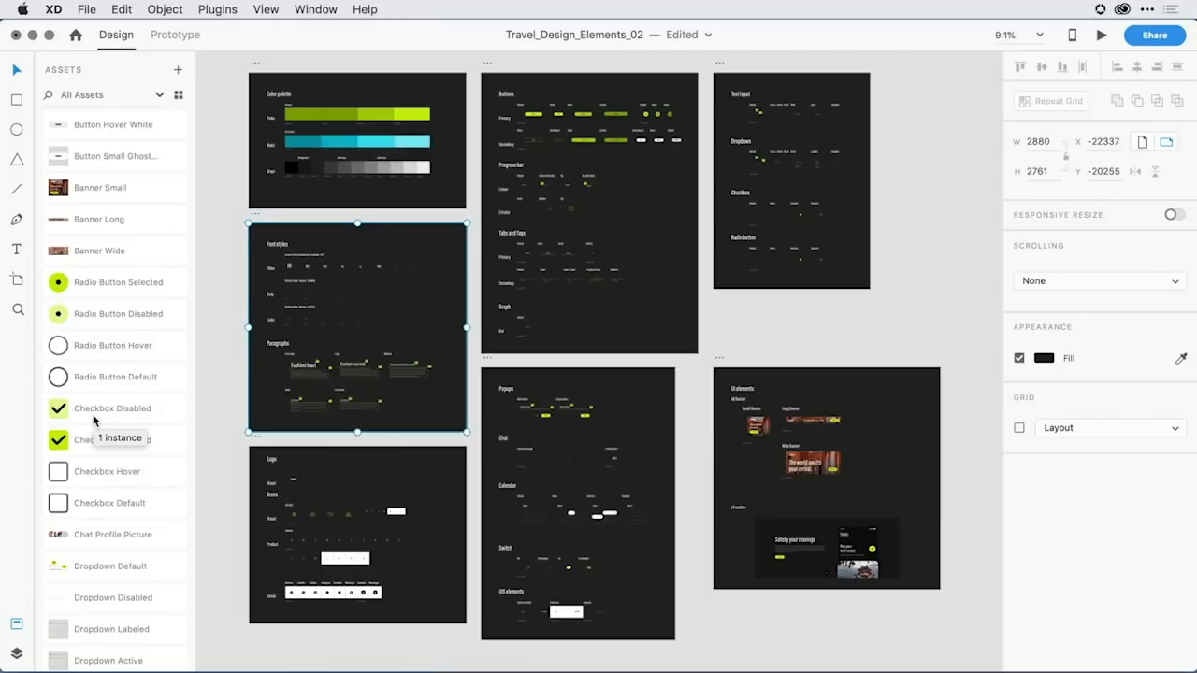
- Save a copy of the document to Cloud Documents under the name Travel_Design_Elements_02
left_click(83, 11)
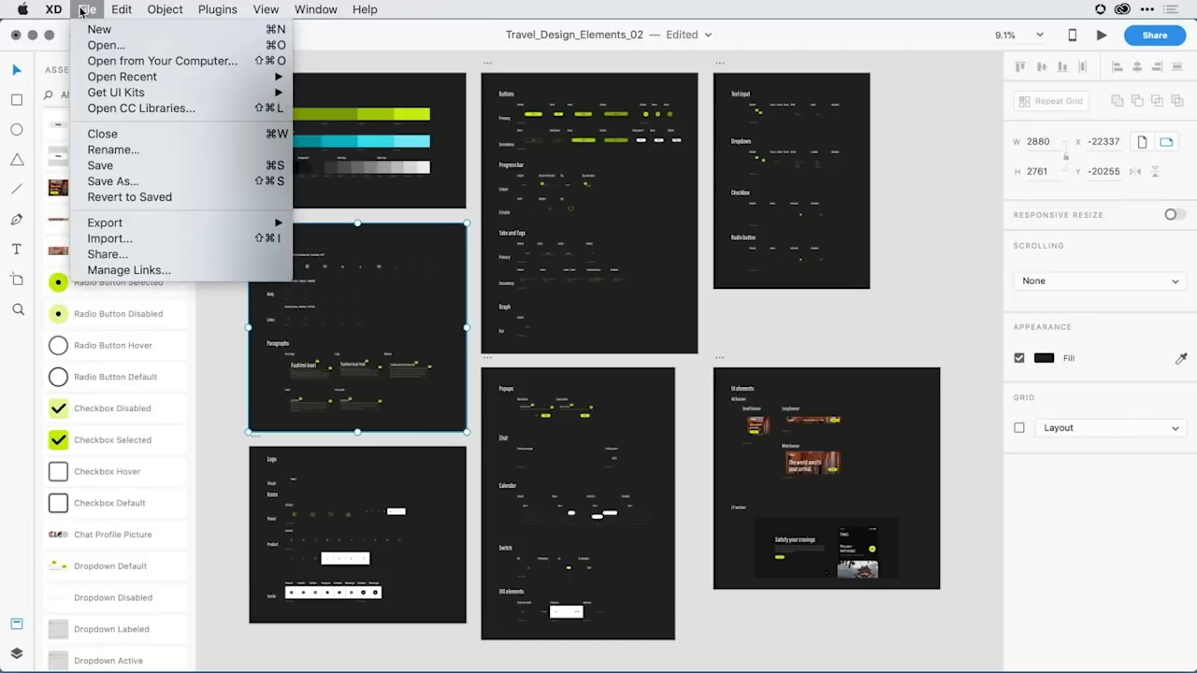
left_click(106, 181)
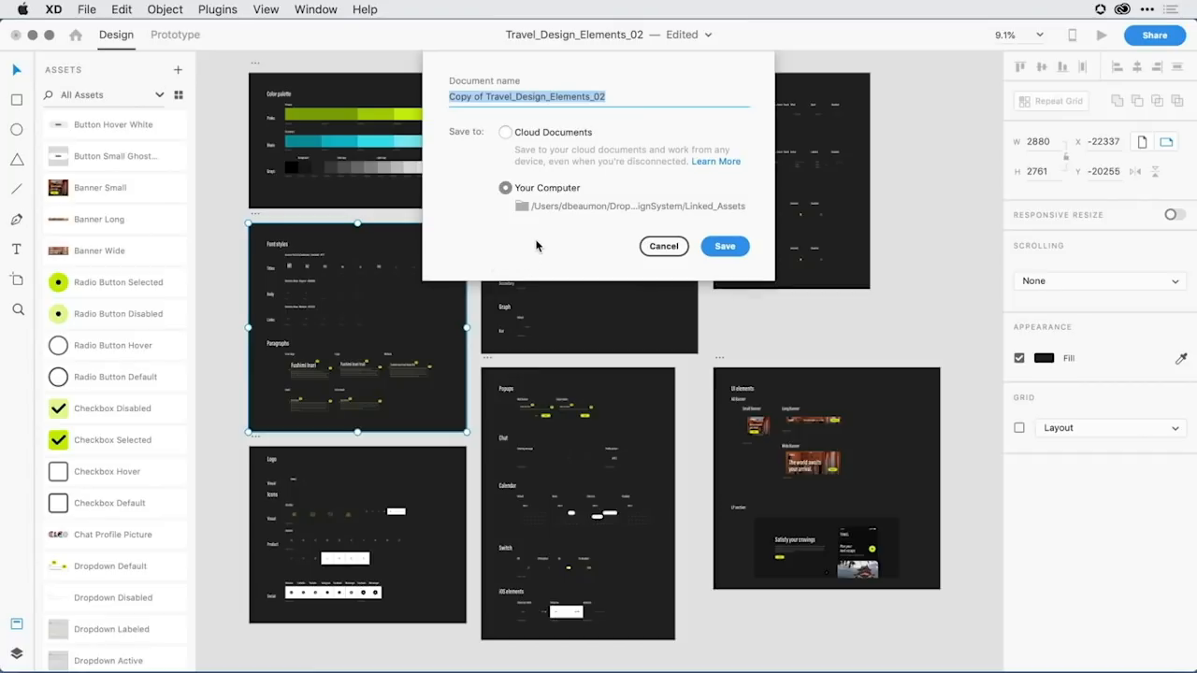
left_click(576, 134)
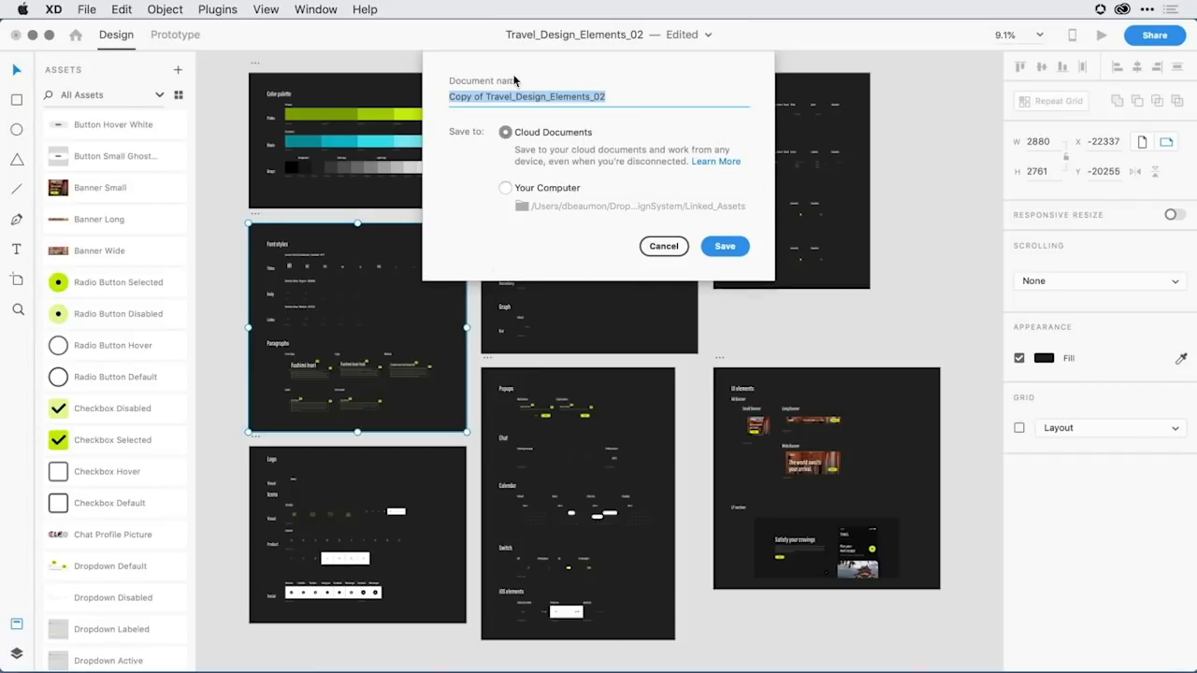
left_click(485, 96)
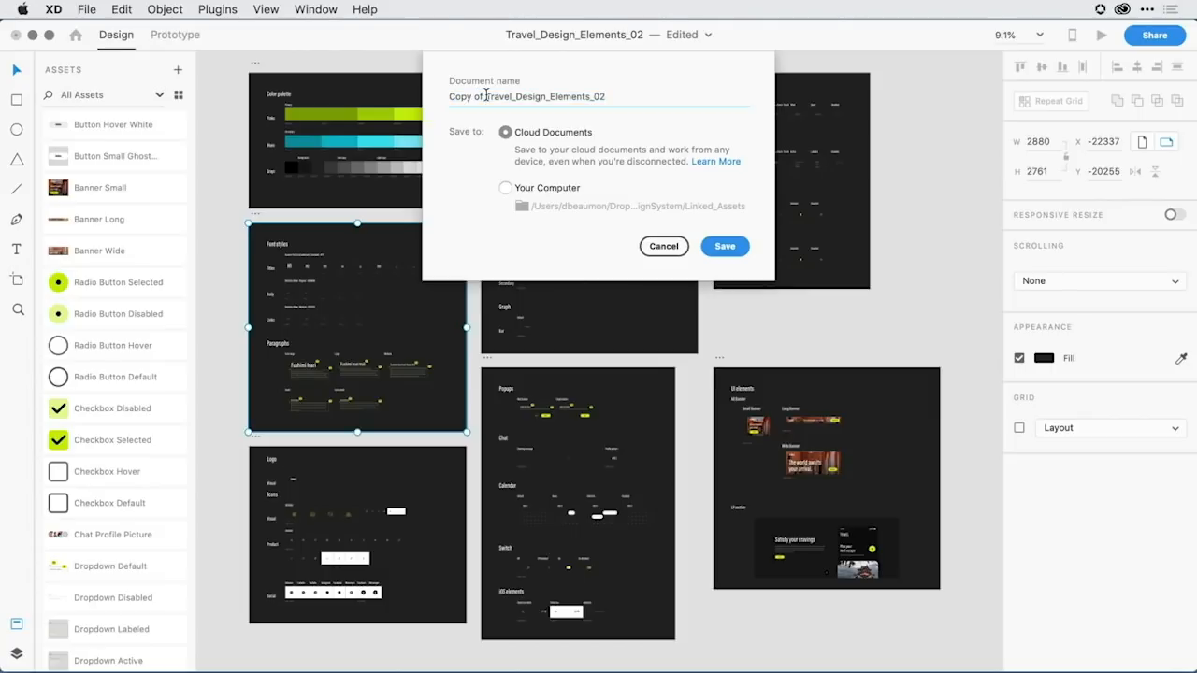
key("BackSpace")
key("BackSpace")
key("BackSpace")
key("BackSpace")
key("BackSpace")
key("BackSpace")
key("BackSpace")
key("BackSpace")
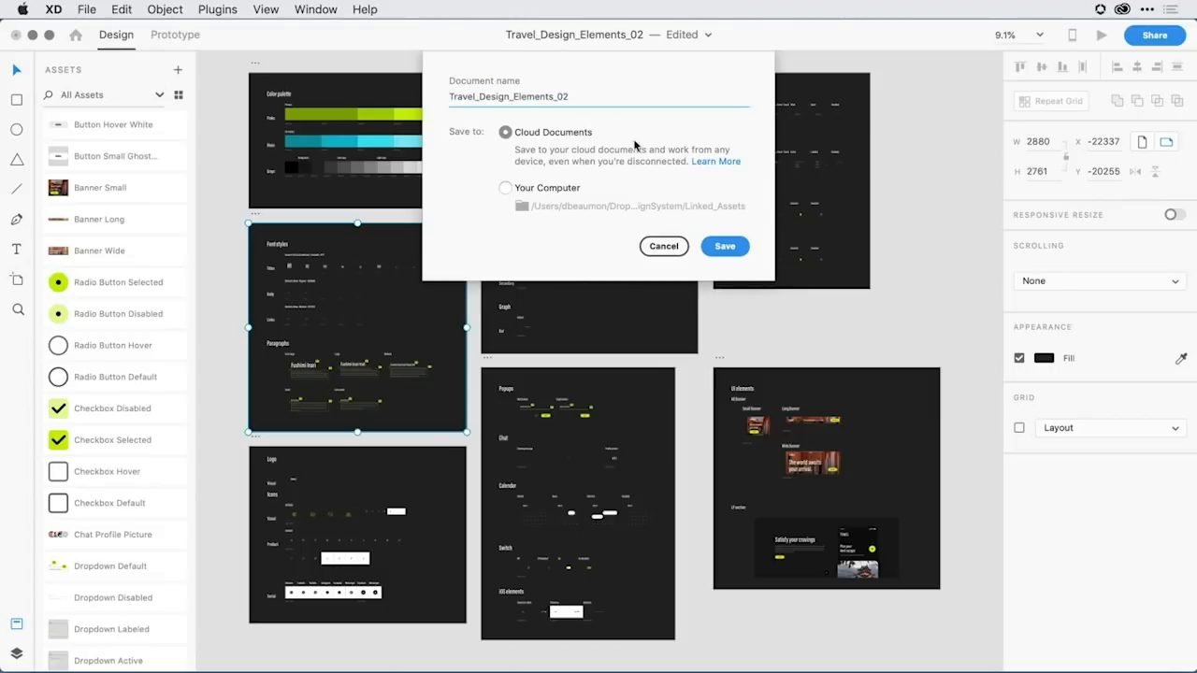
left_click(727, 250)
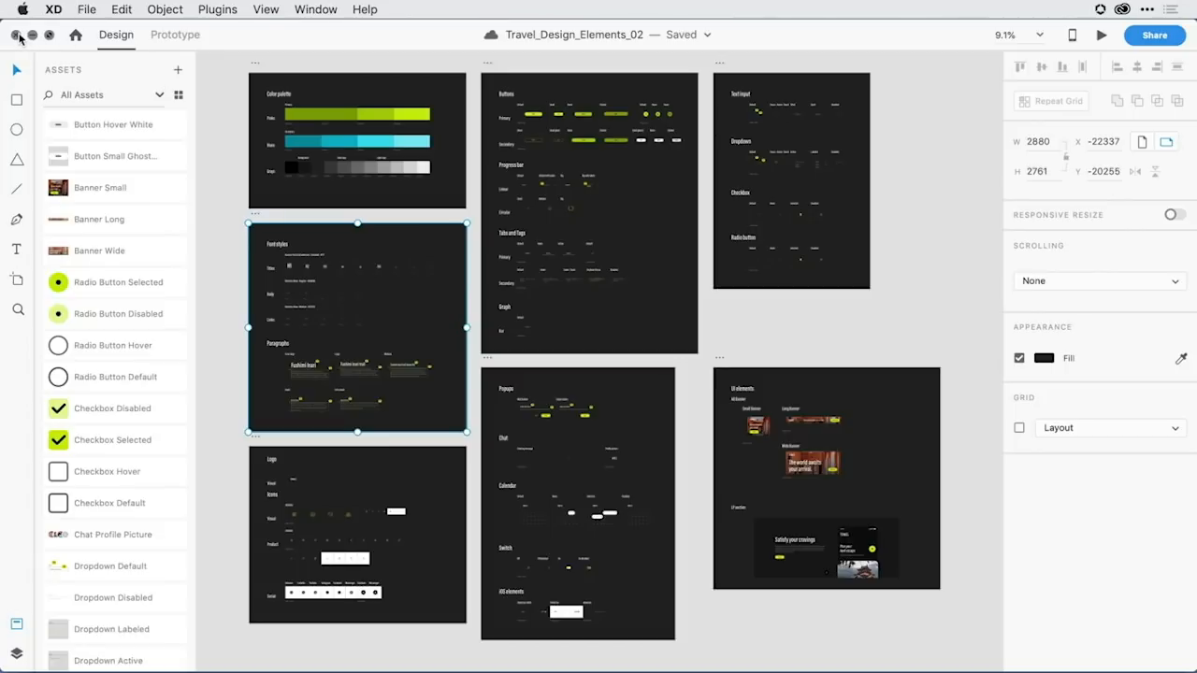
- Close the design elements document and create a new custom-size document
left_click(16, 35)
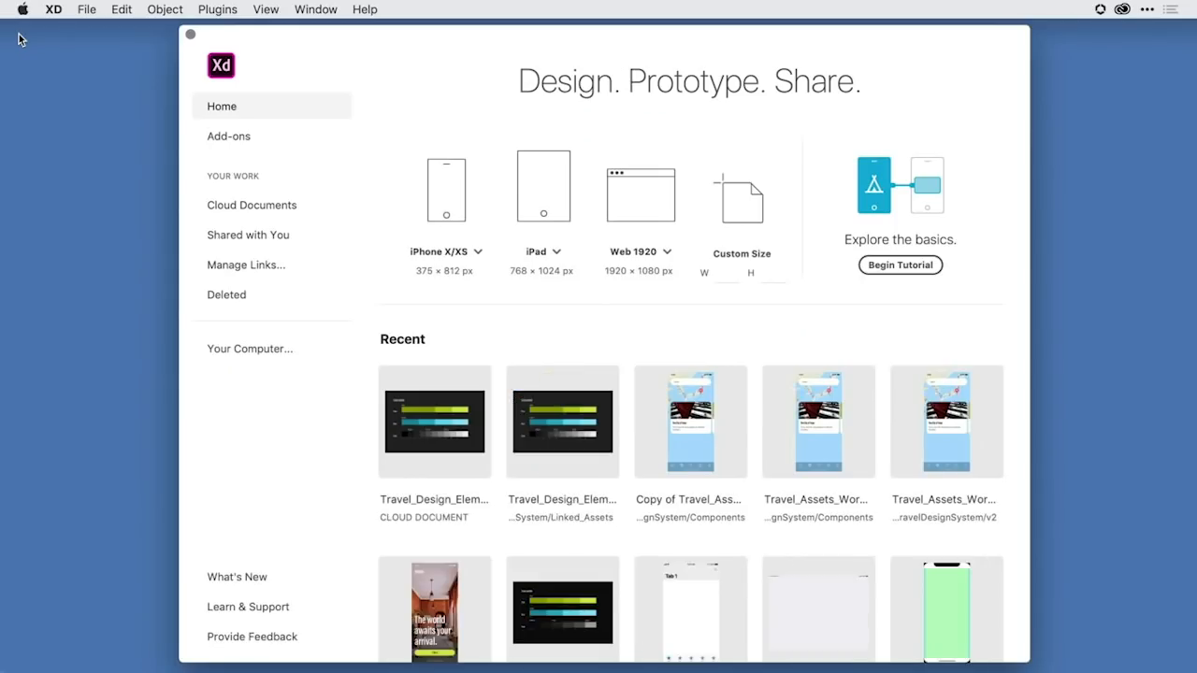
left_click(740, 208)
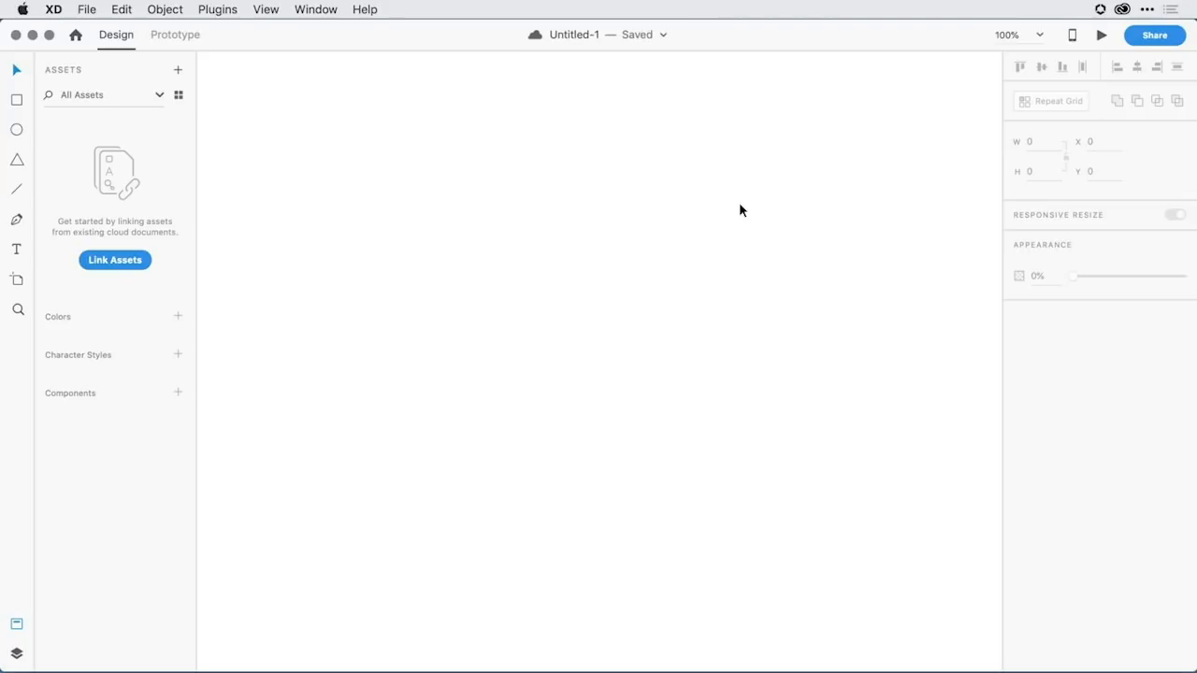
- Draw an artboard of about 866 × 648 and fill it with black, #000000
key("a")
left_click_drag(235, 85, 955, 624)
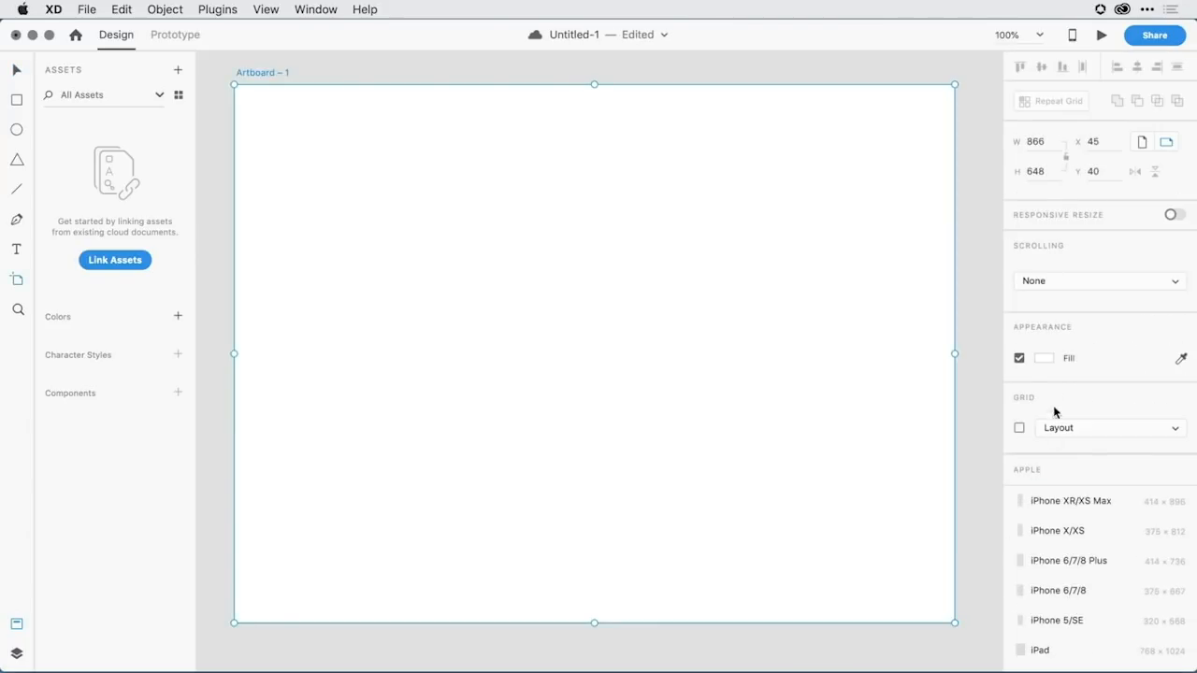
left_click(1044, 358)
left_click_drag(850, 400, 837, 421)
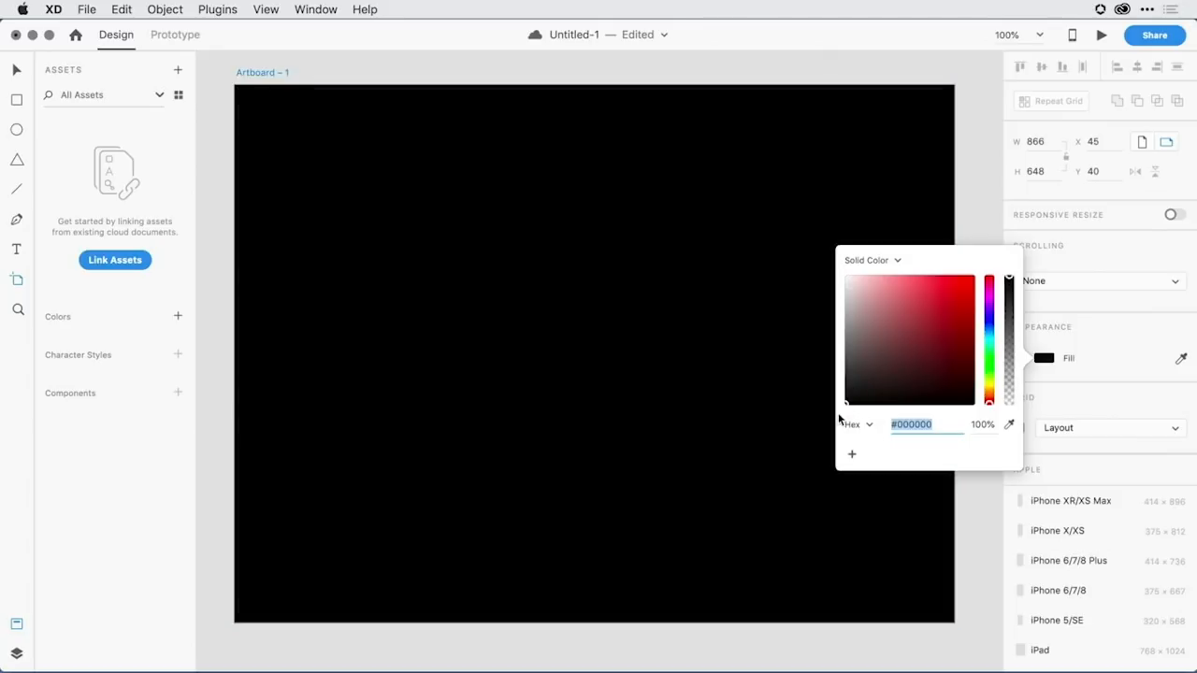
left_click(611, 346)
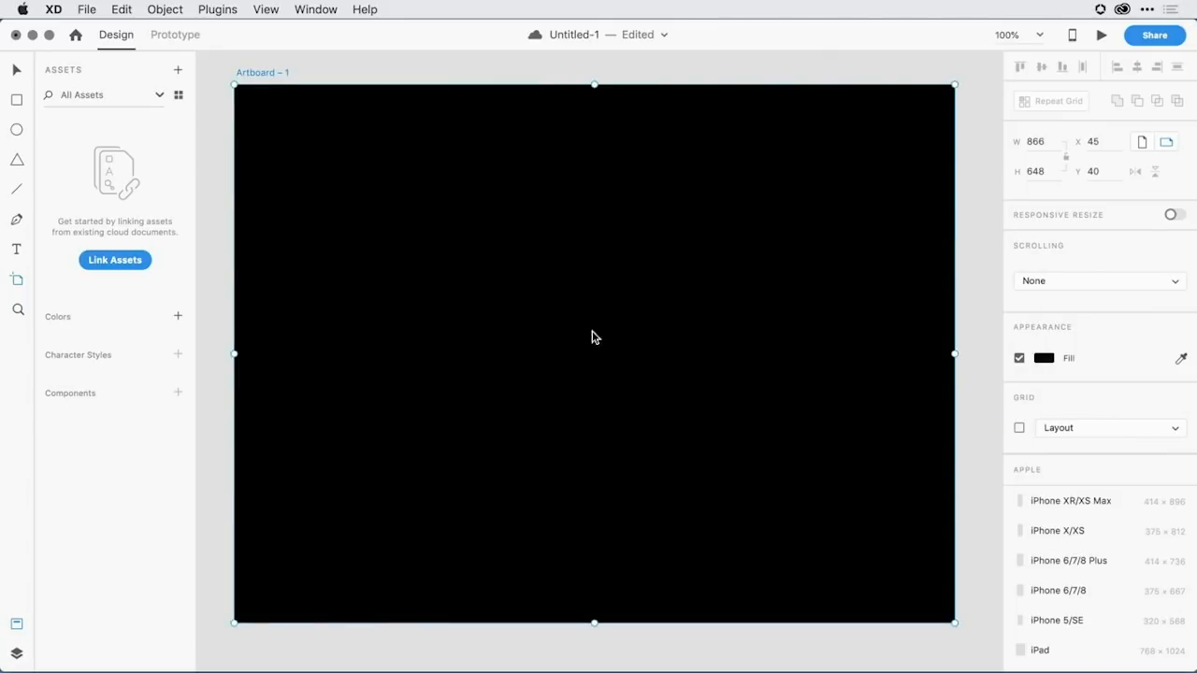
key("v")
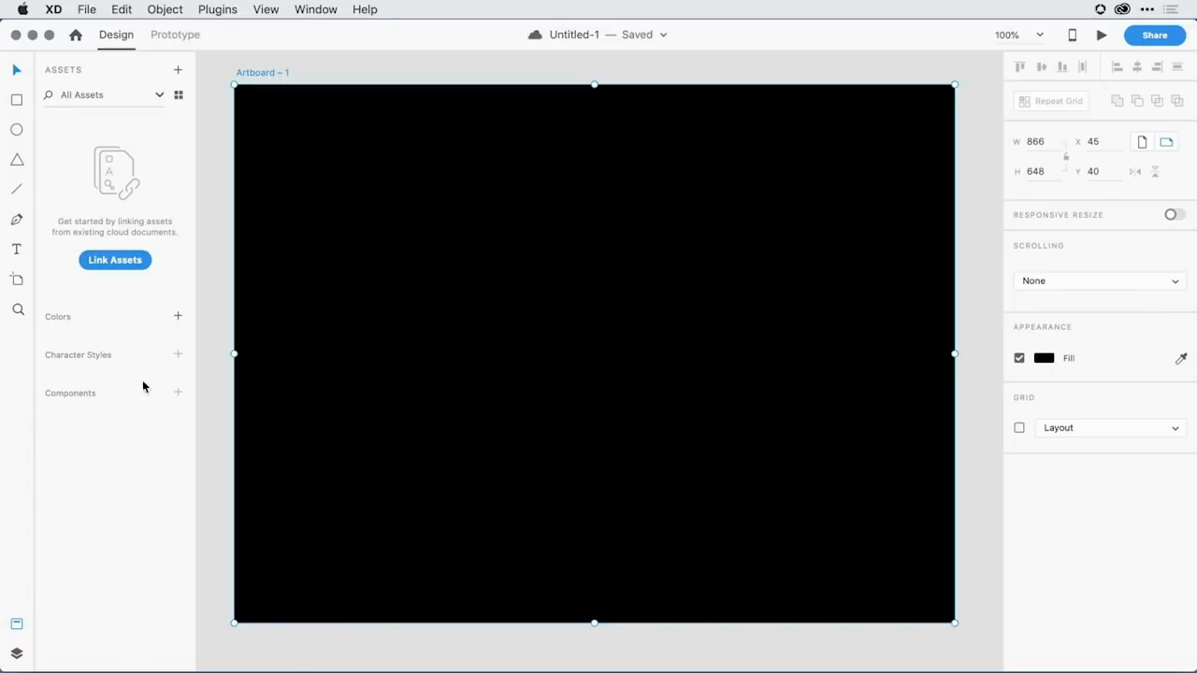
- Link the assets of the cloud document Travel_Design_Elements_02 to the new document
left_click(141, 264)
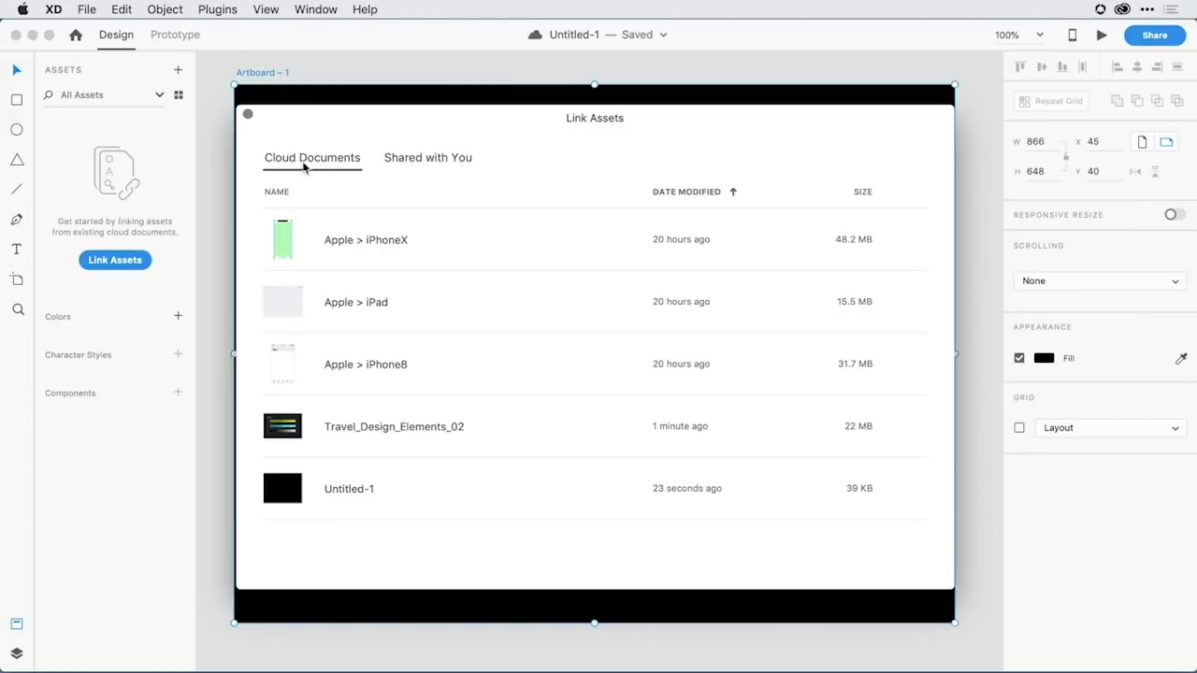
left_click(417, 428)
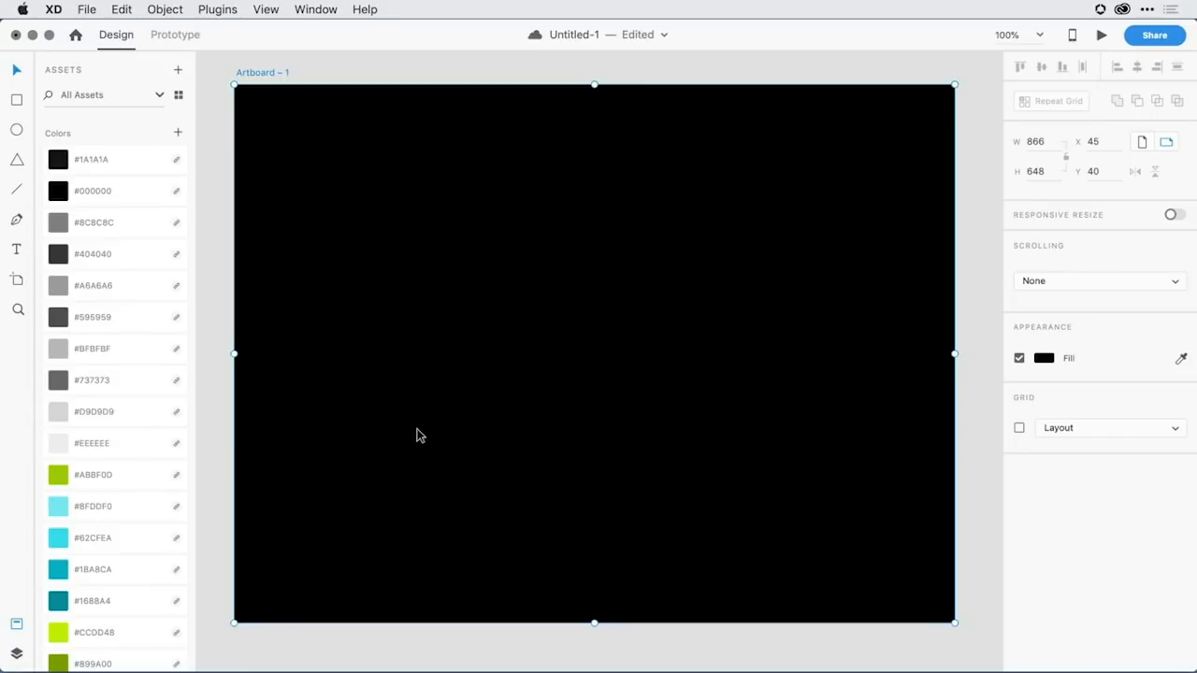
- Place the linked Text Input Default component in the artboard's upper left area, with Text Field Quiet below it
scroll(144, 353, "down", 10)
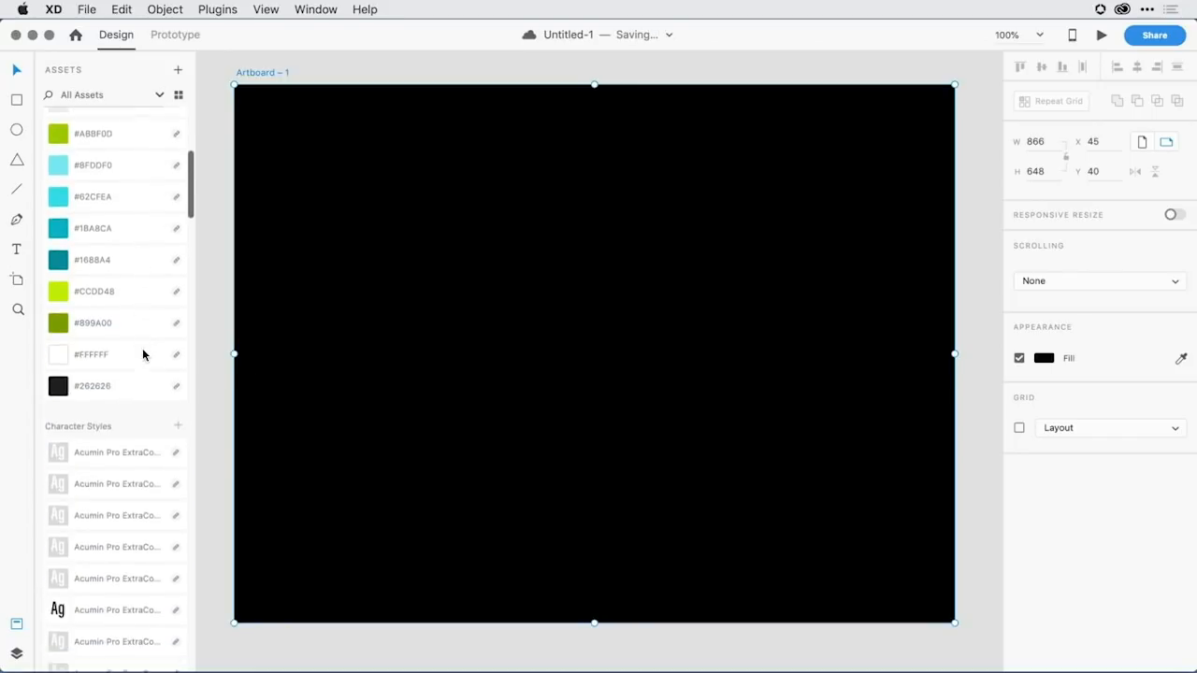
scroll(143, 353, "down", 10)
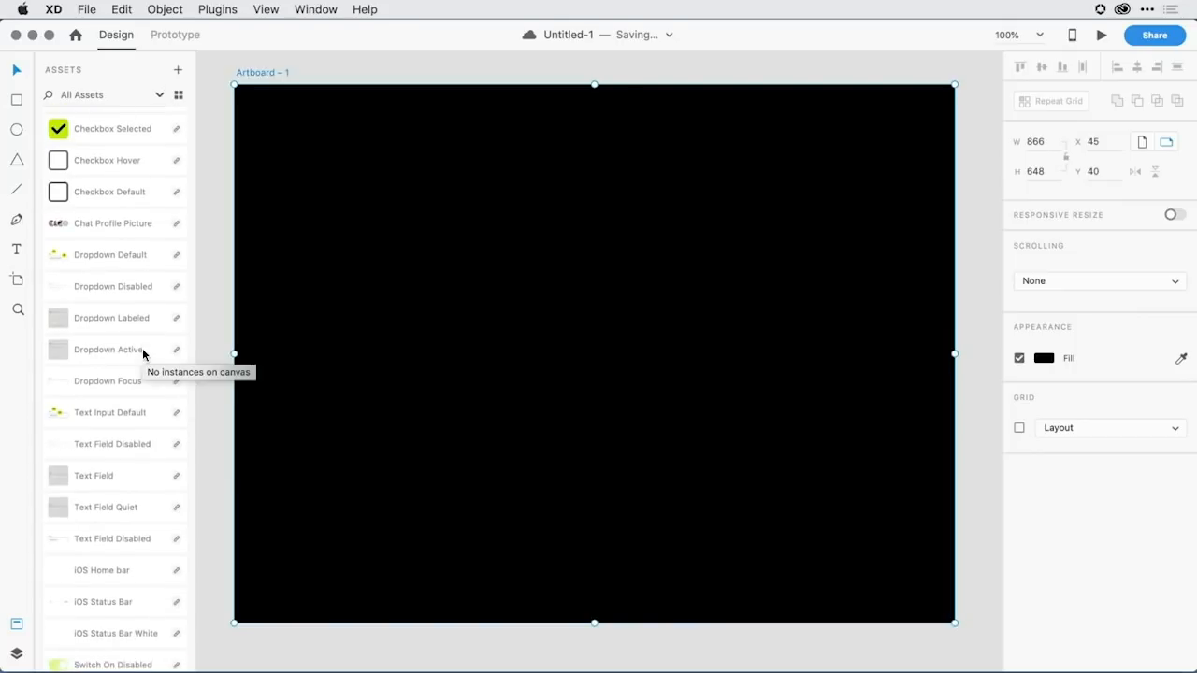
left_click_drag(93, 414, 397, 219)
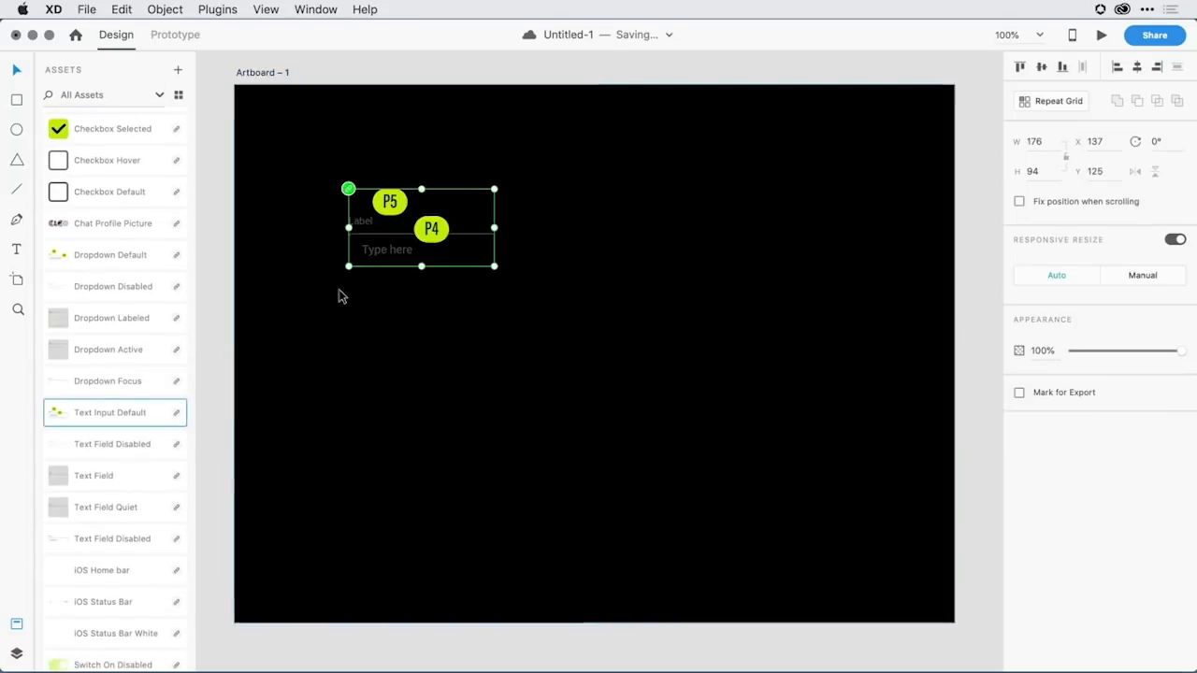
left_click_drag(106, 498, 443, 341)
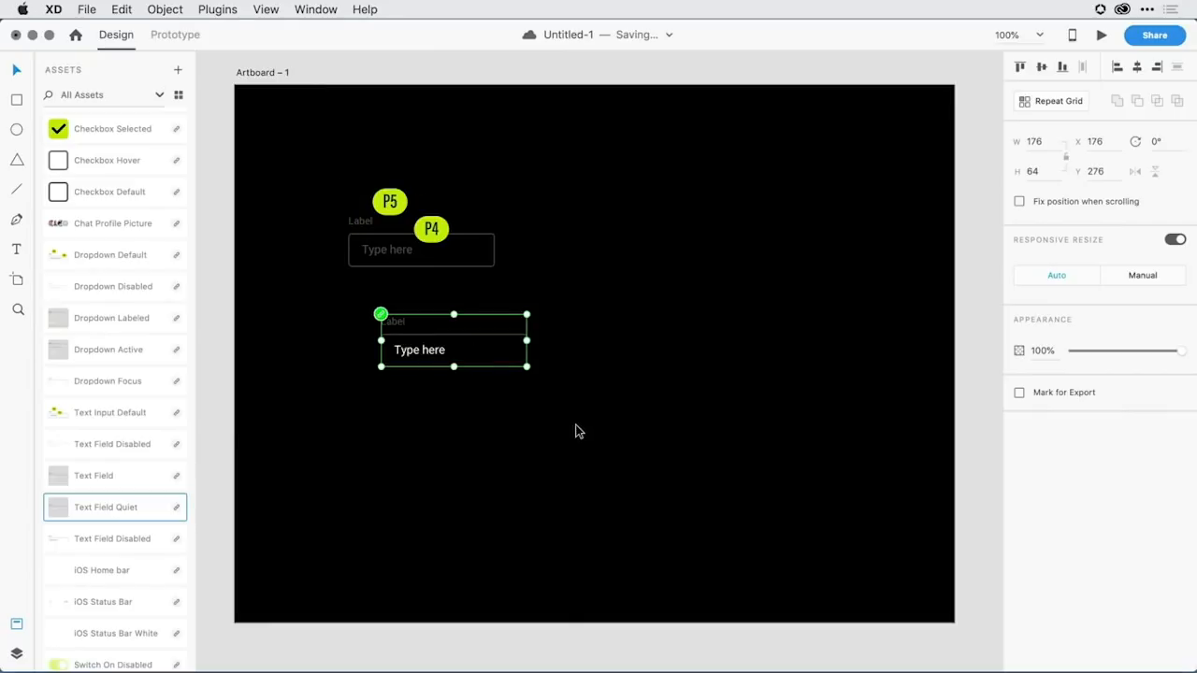
- Place the Banner Wide component across the artboard's lower half and move the quiet text field to the artboard's upper right
scroll(150, 421, "up", 8)
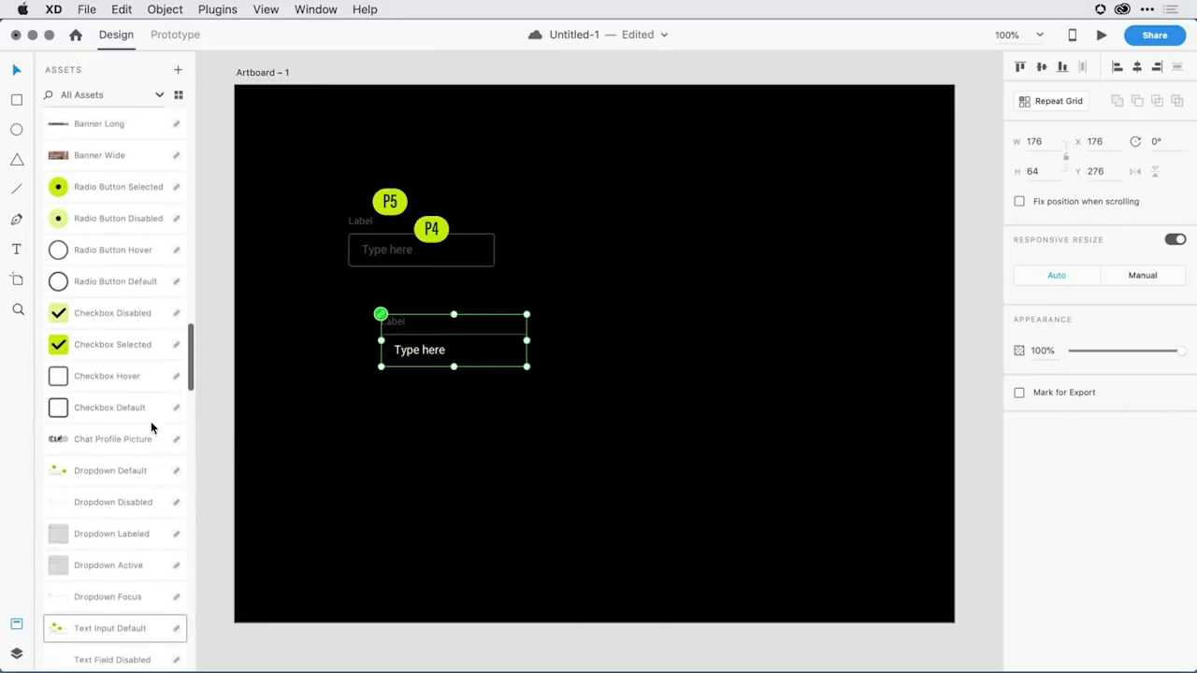
left_click_drag(149, 304, 689, 209)
left_click_drag(586, 192, 599, 498)
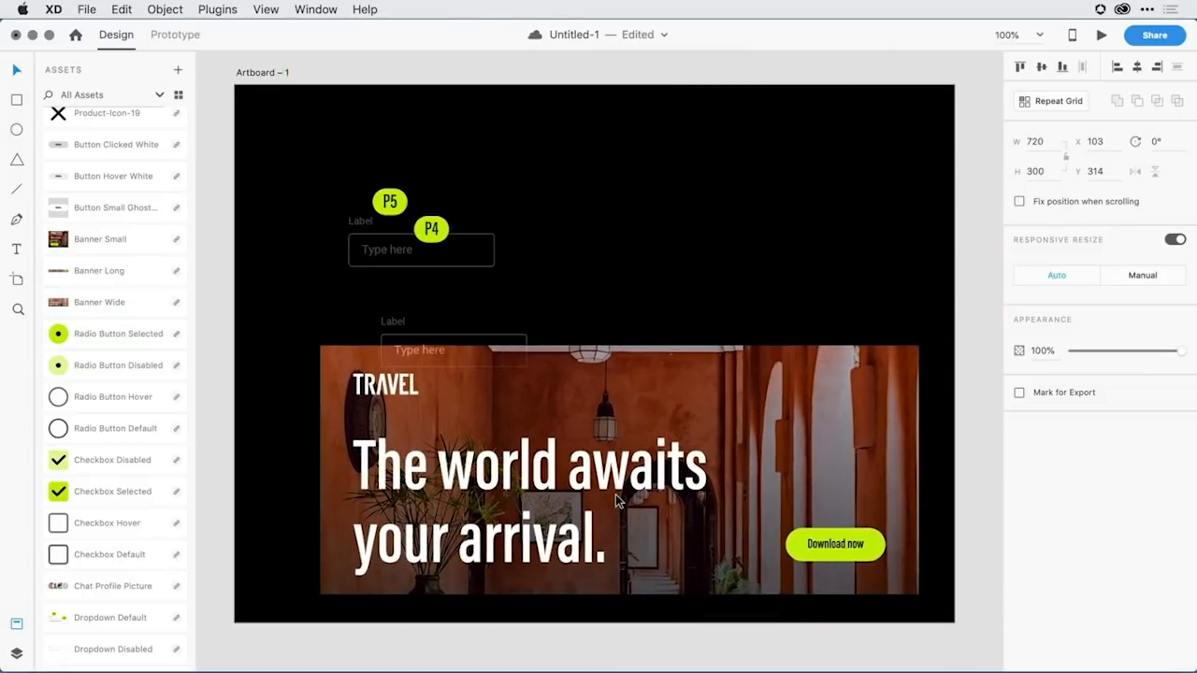
left_click_drag(489, 339, 876, 202)
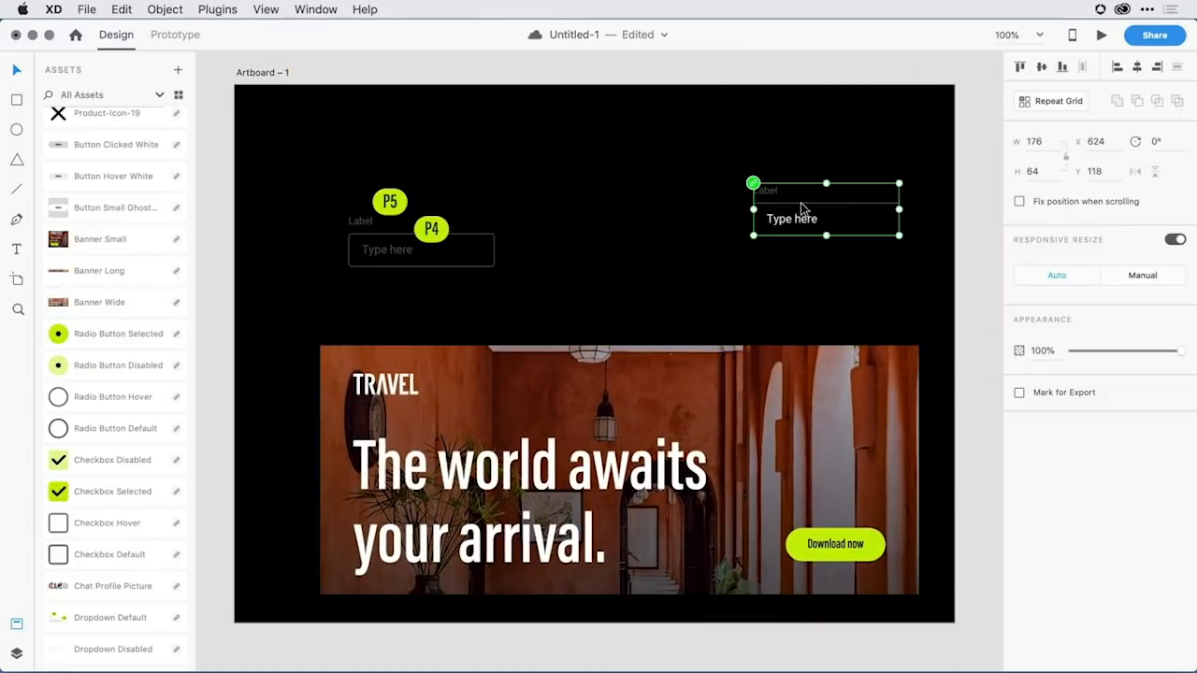
- Place the Button Small Ghost, Radio Button Selected and Checkbox Disabled components in the free area above the banner
left_click_drag(94, 206, 598, 161)
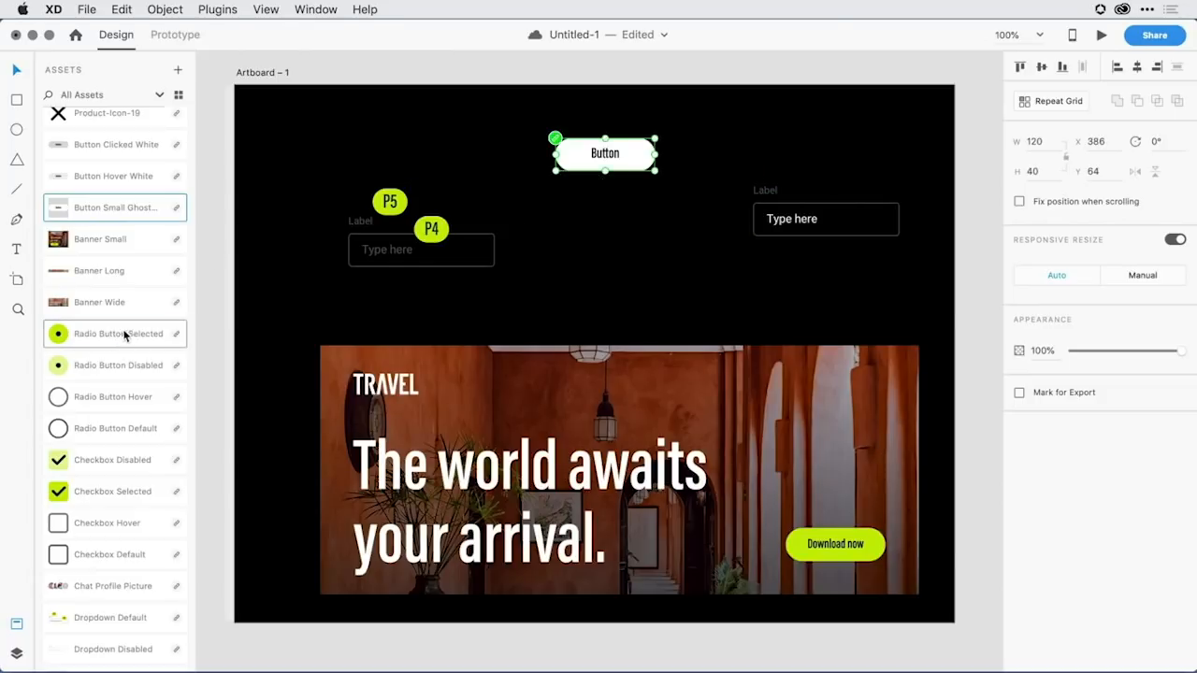
left_click_drag(123, 334, 657, 248)
scroll(121, 520, "down", 1)
scroll(121, 520, "down", 10)
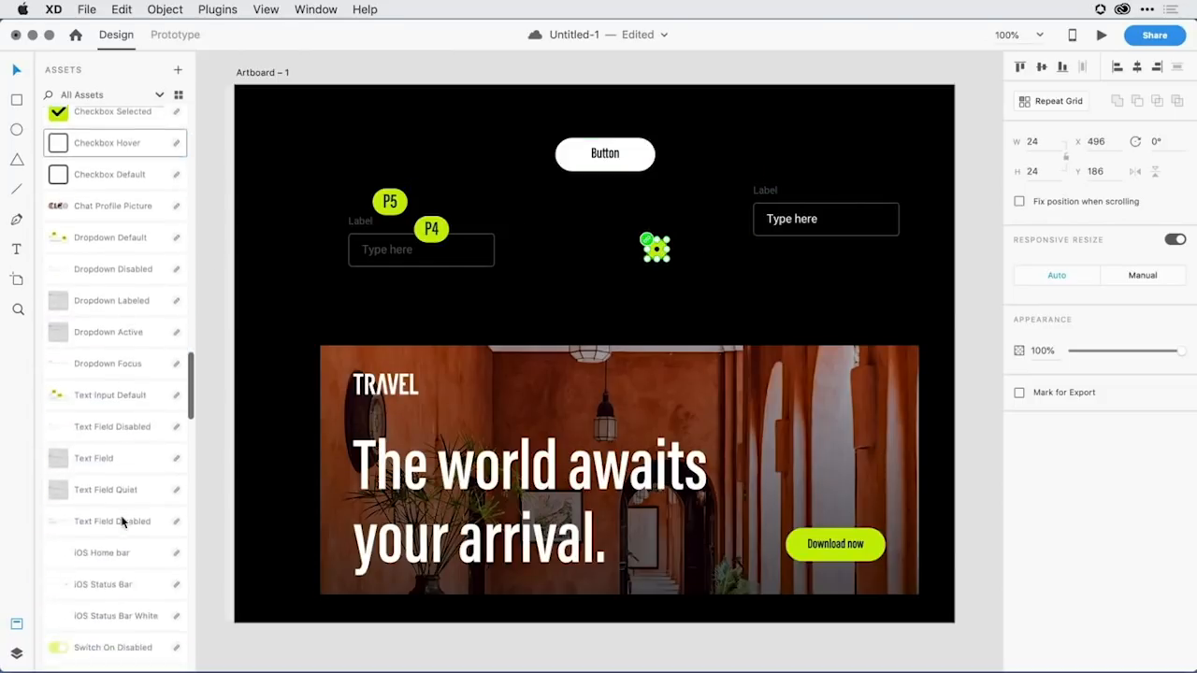
scroll(113, 361, "up", 1)
scroll(113, 360, "up", 9)
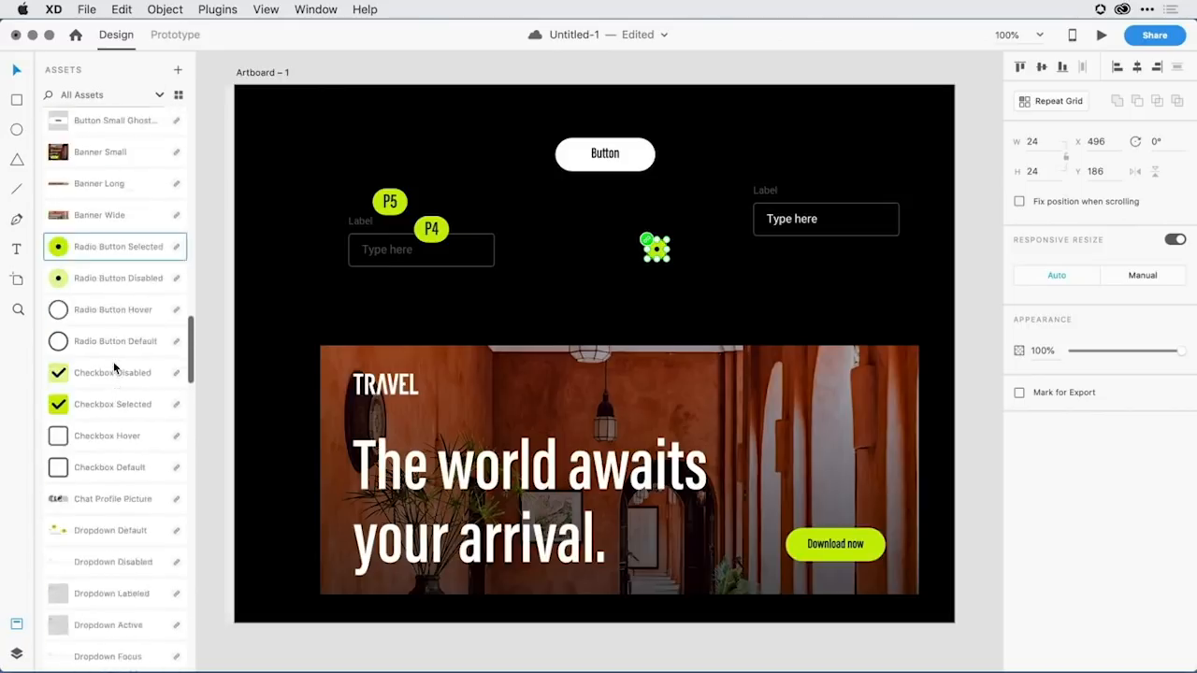
left_click_drag(110, 460, 638, 285)
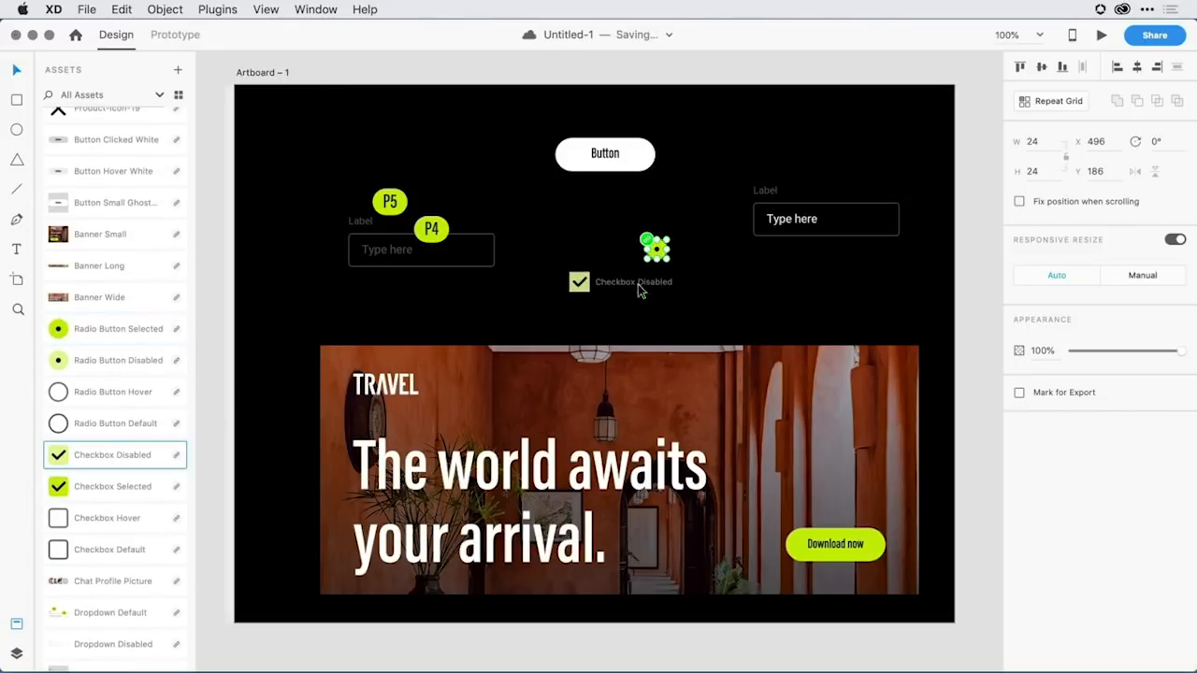
- Open the master of the placed Radio Button Selected component for editing in its source document
left_click(746, 299)
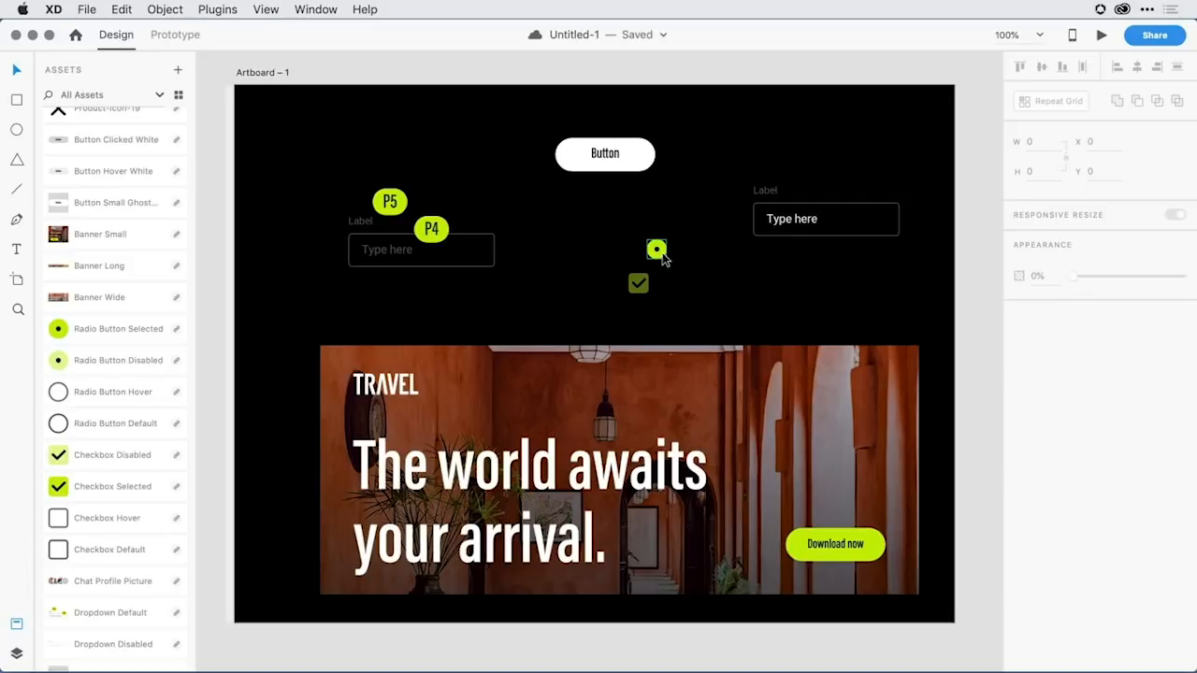
left_click(658, 251)
right_click(662, 258)
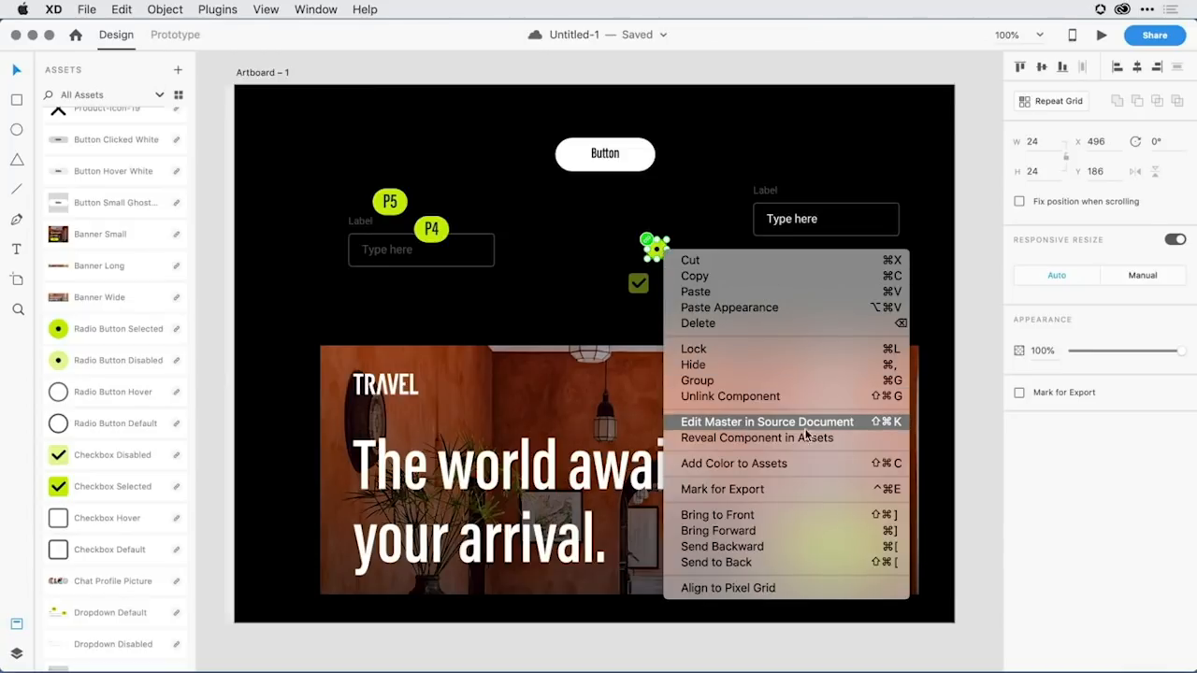
left_click(858, 422)
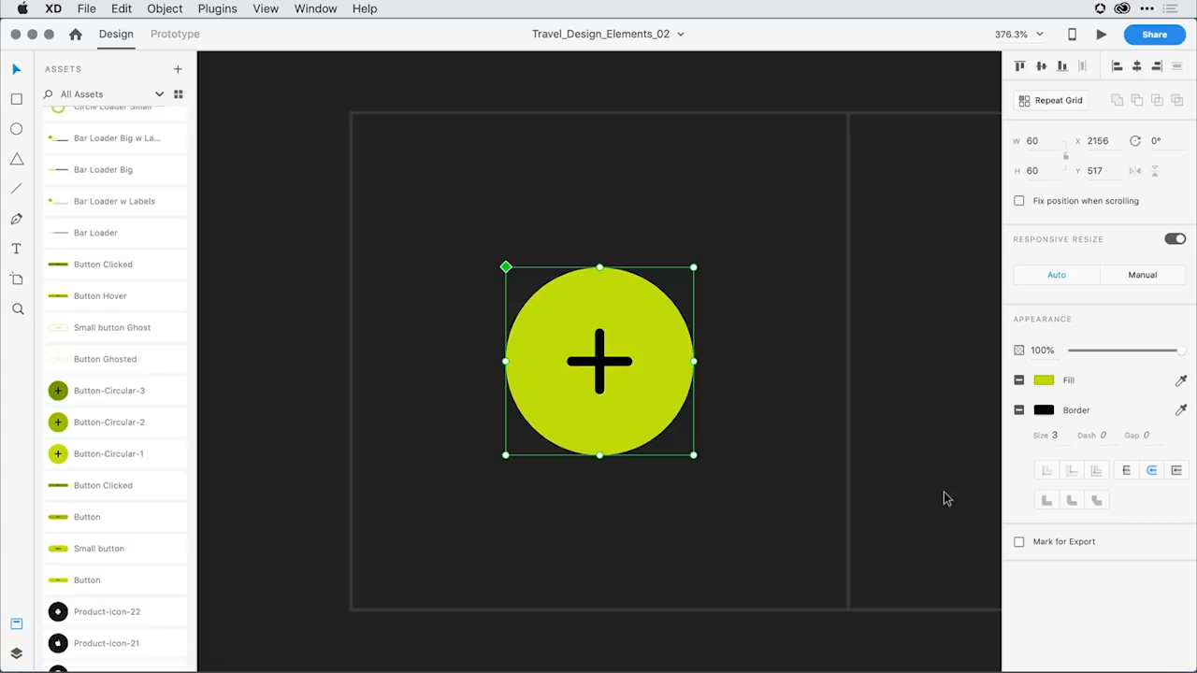
key("super+0")
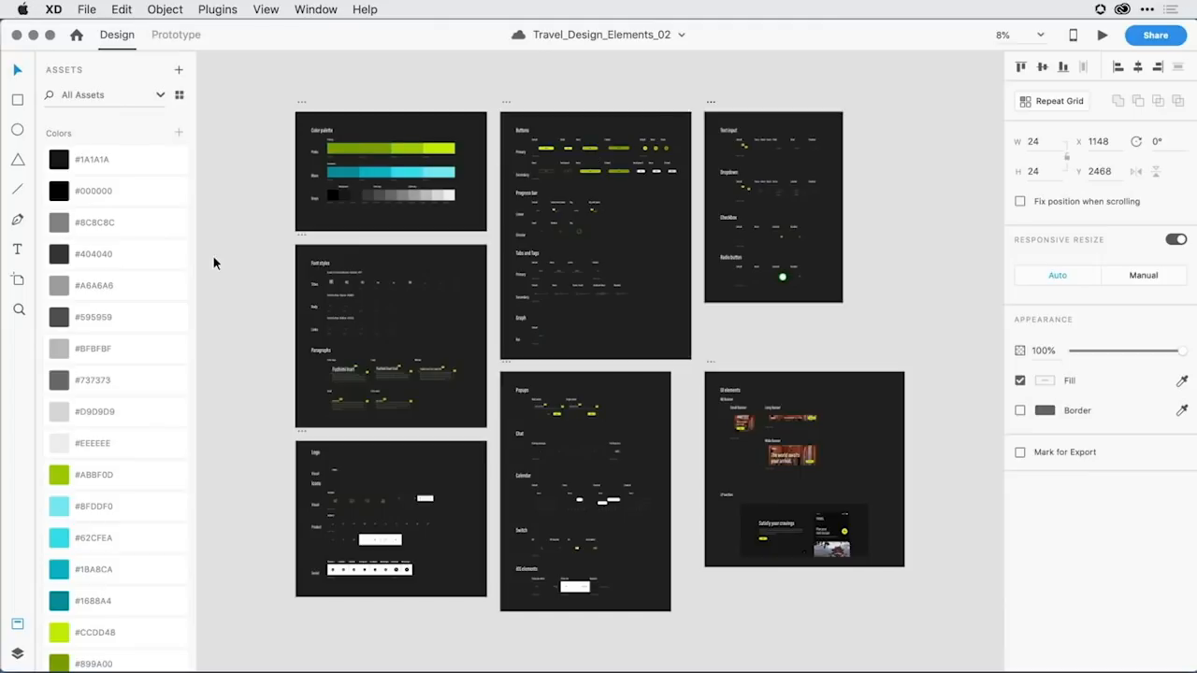
- Change the green color asset #ABBF0D in the source document to purple #960DBF
right_click(81, 471)
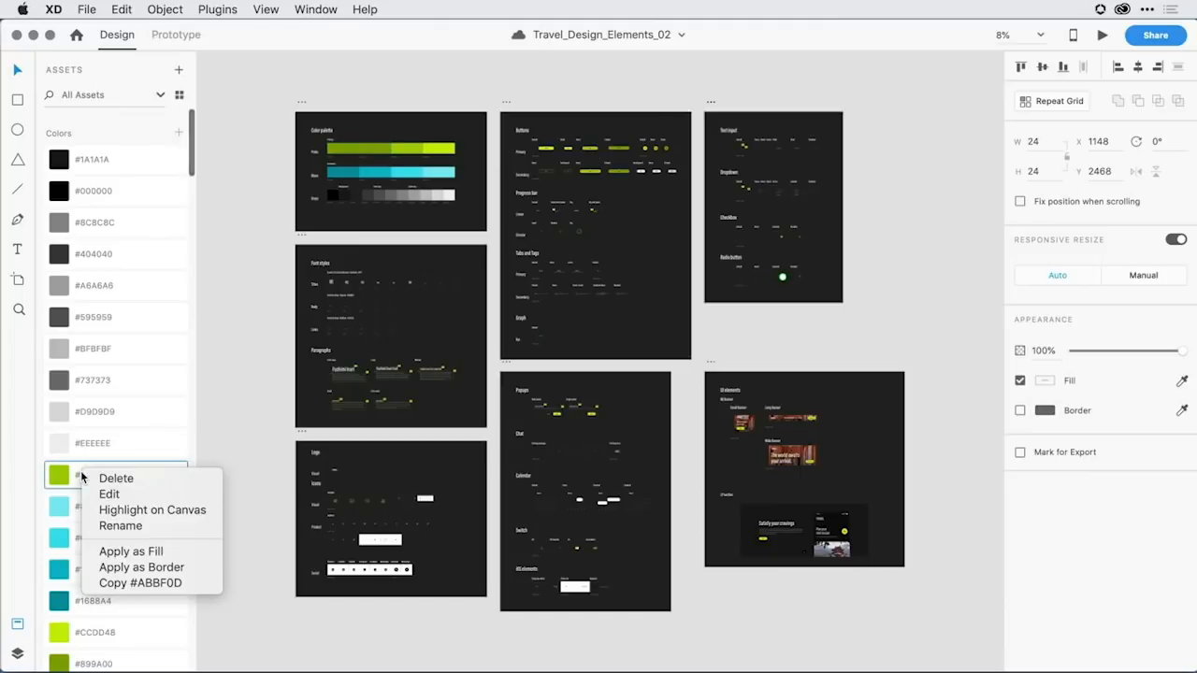
left_click(143, 493)
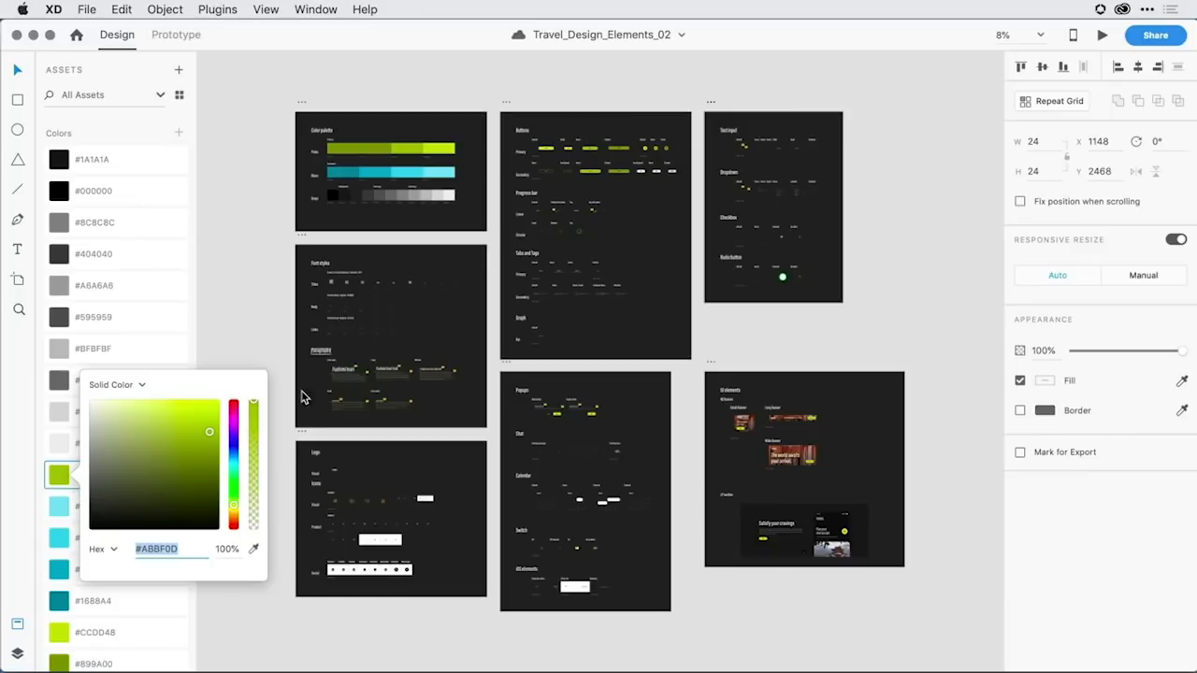
left_click(234, 426)
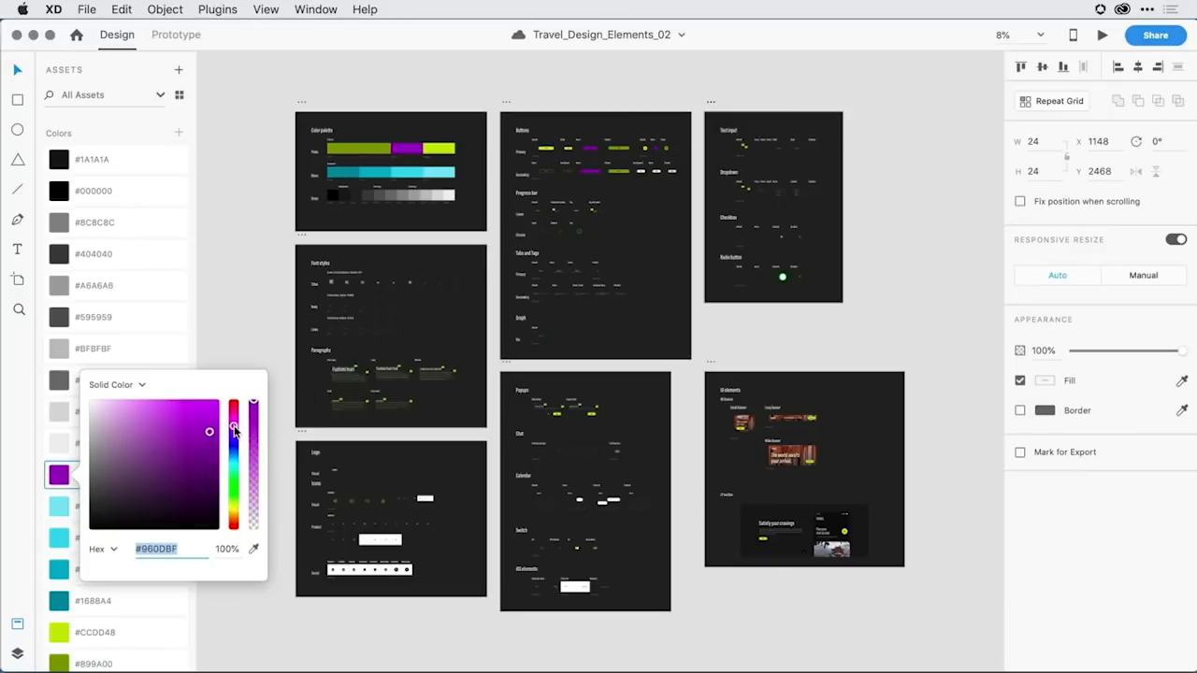
left_click(224, 332)
- Change the bright lime color asset #CCDD48 to bright purple #C048DD
scroll(122, 465, "down", 5)
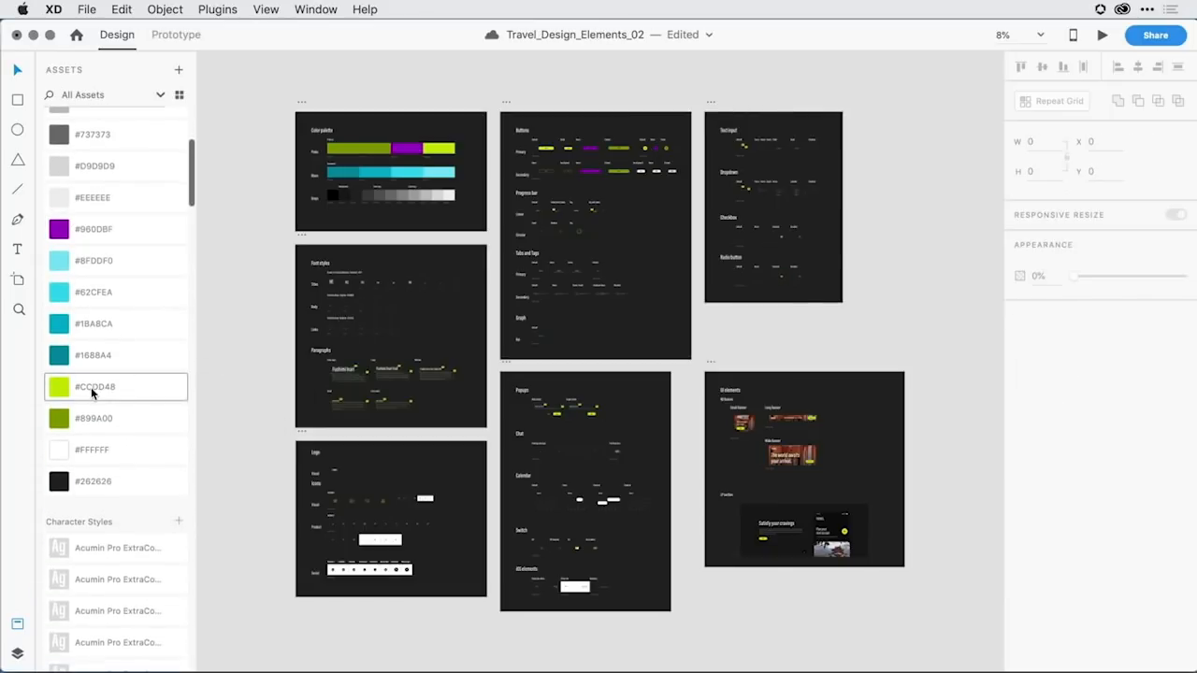
right_click(90, 387)
left_click(179, 411)
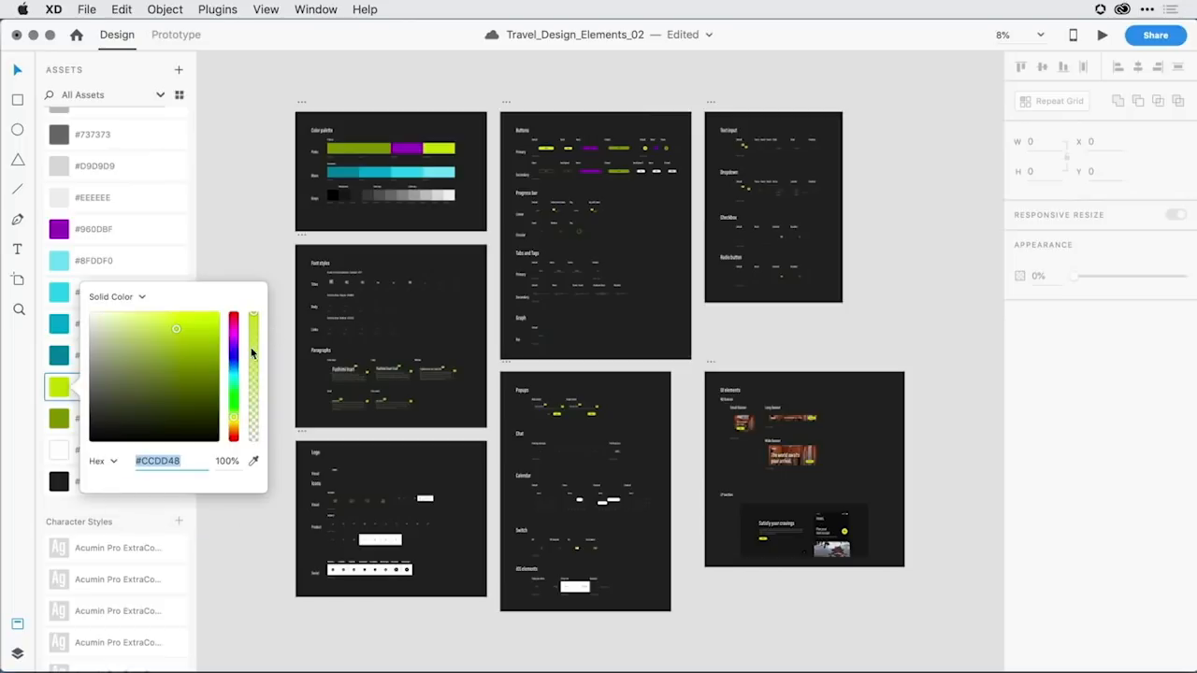
left_click(234, 344)
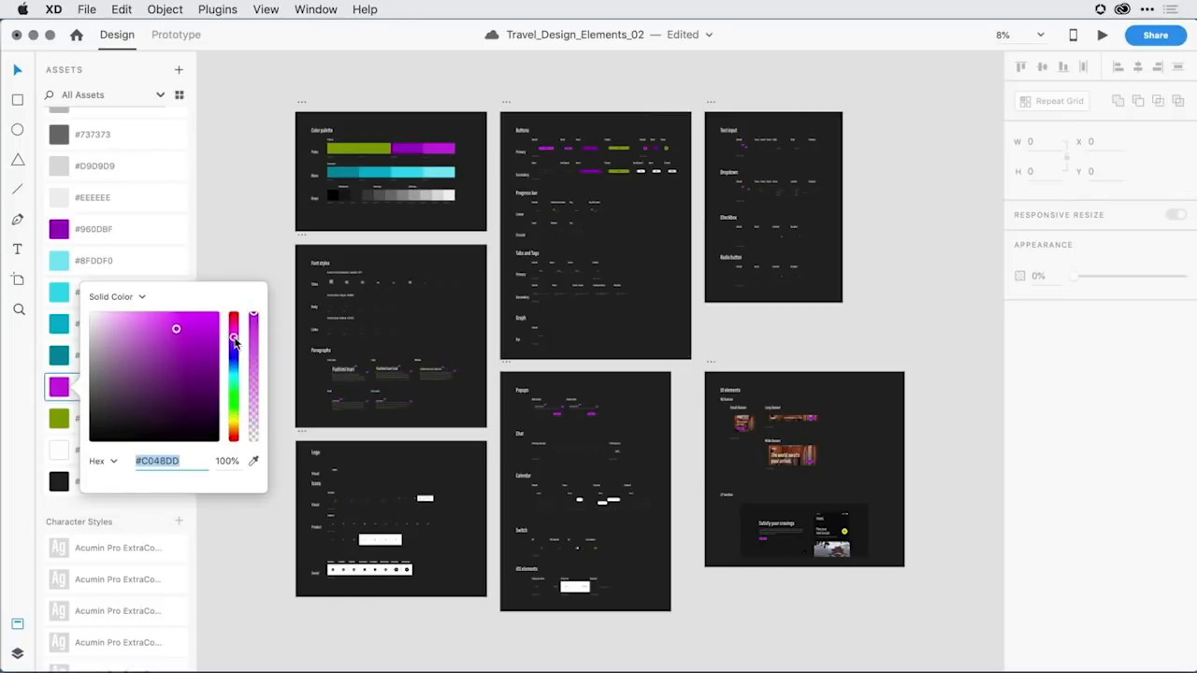
left_click(232, 213)
- Change the dark green color asset #899A00 to dark purple #710E69
right_click(102, 415)
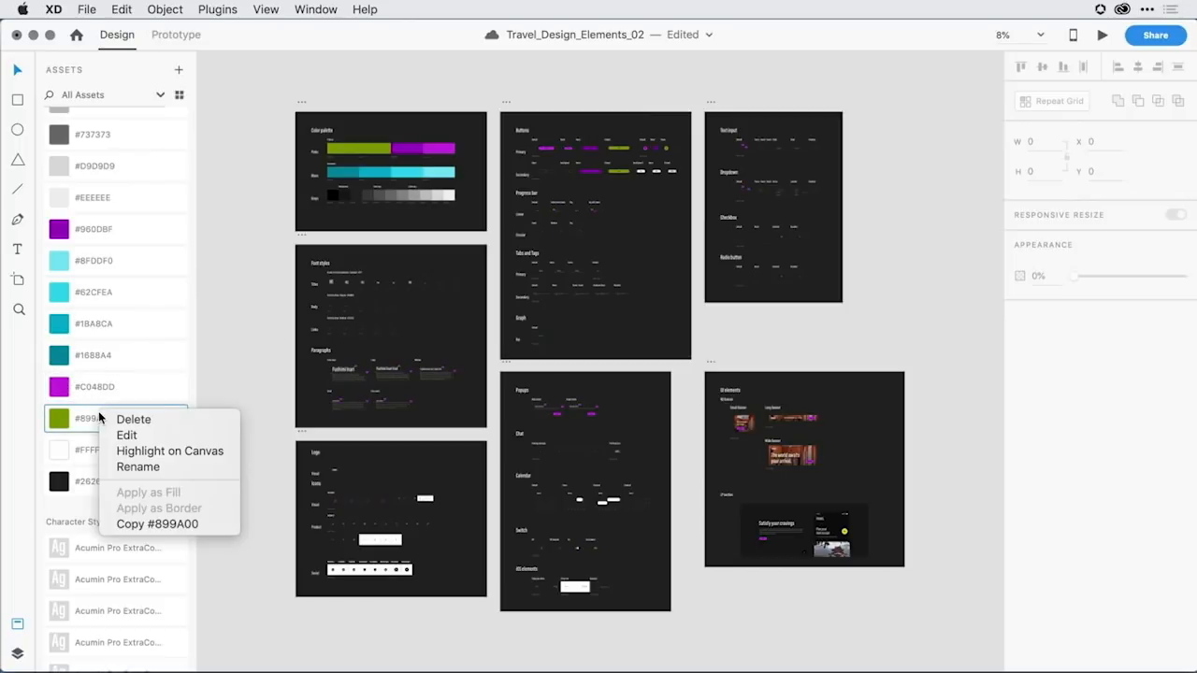
left_click(156, 431)
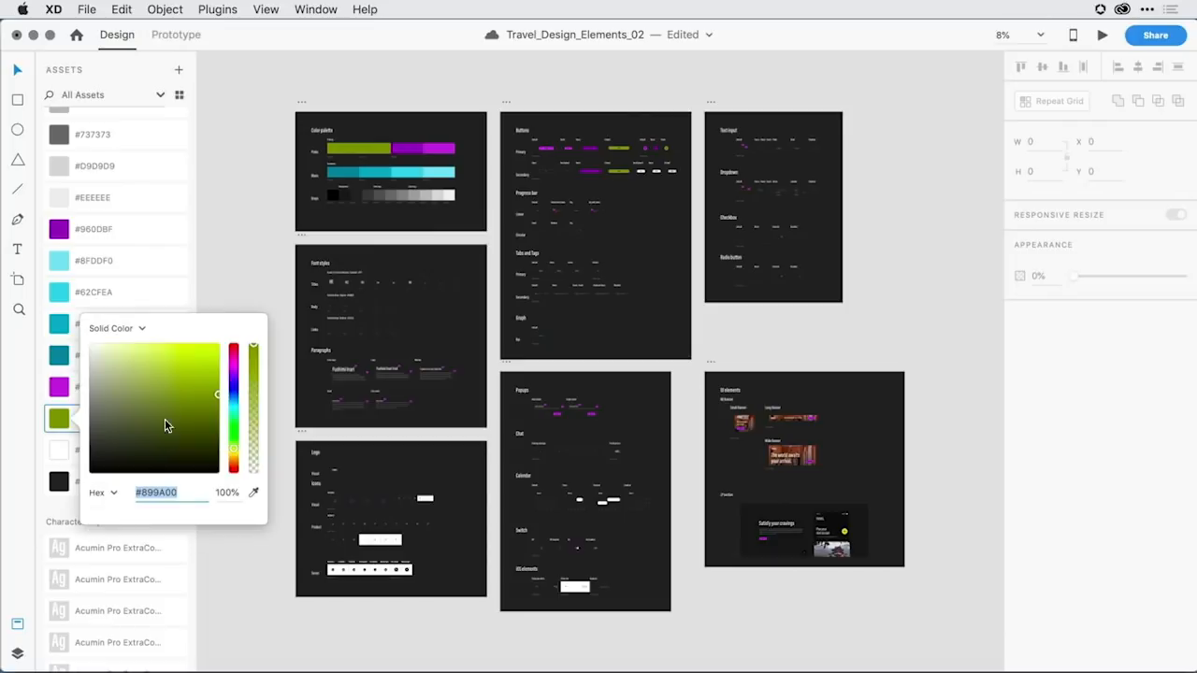
left_click(234, 363)
left_click_drag(214, 403, 202, 415)
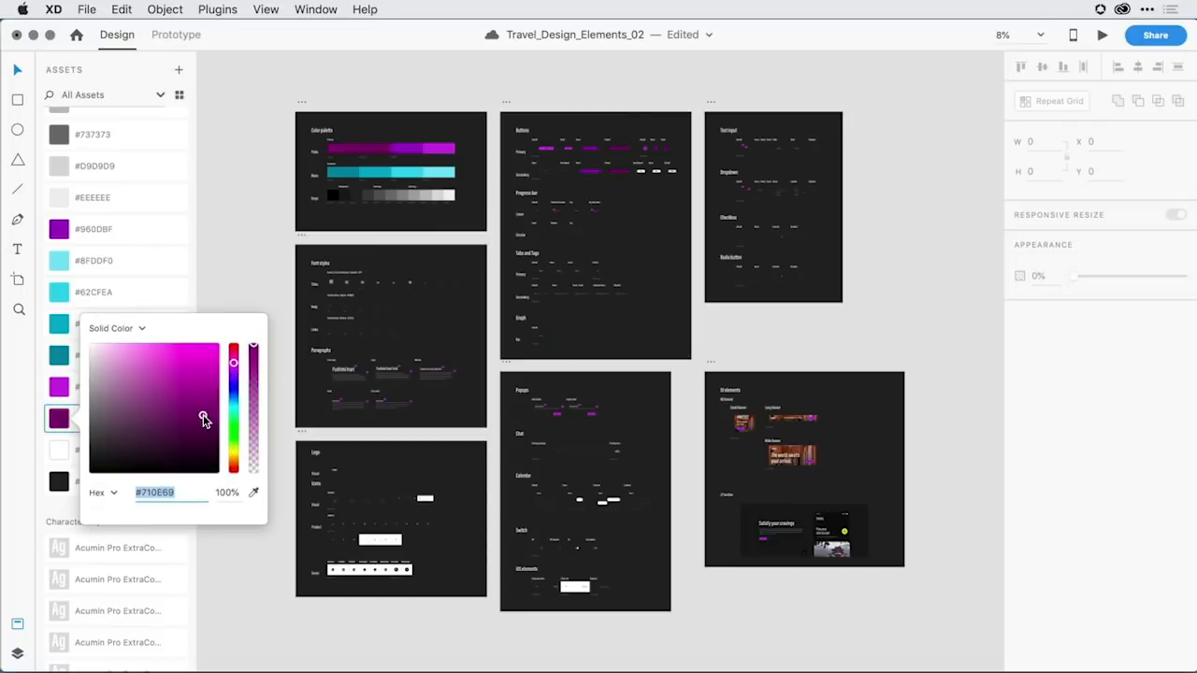
left_click(246, 193)
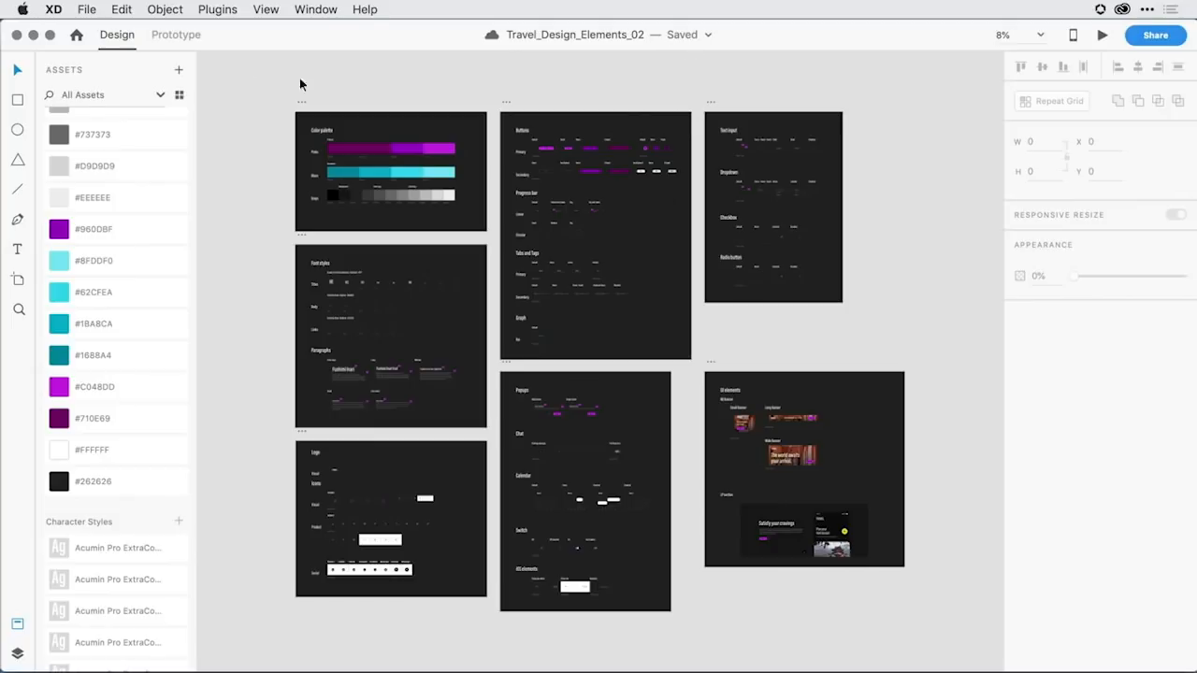
- Close the source document and update all changed linked assets in the new document
left_click(15, 37)
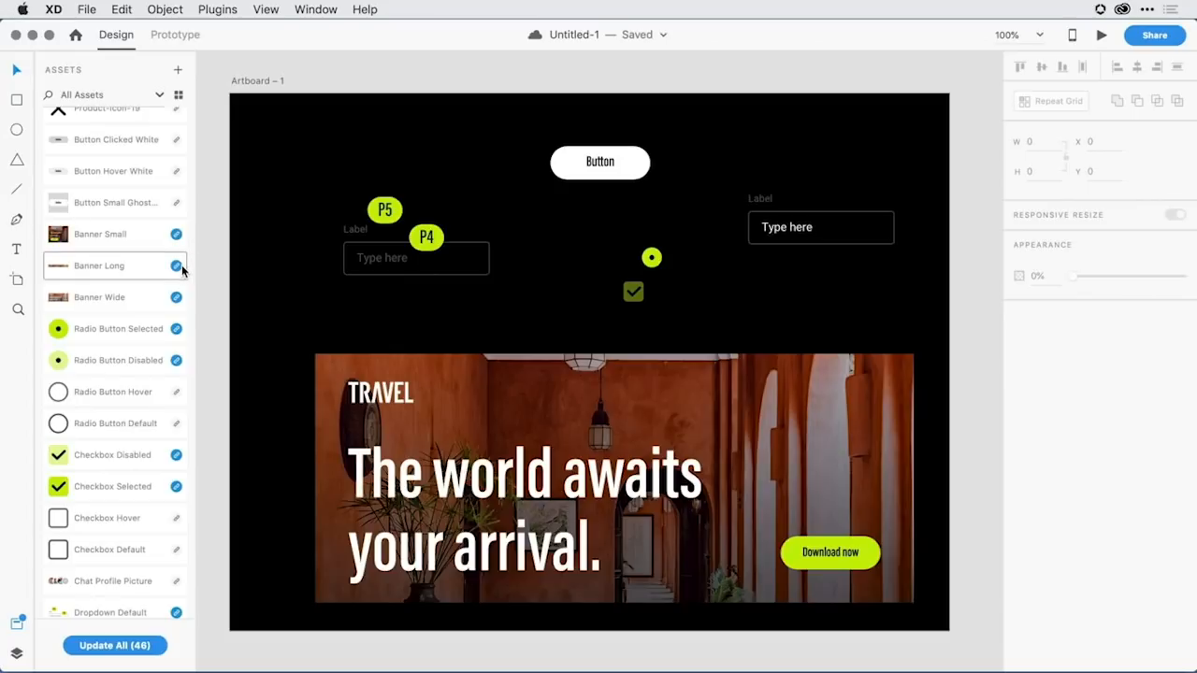
mouse_move(181, 293)
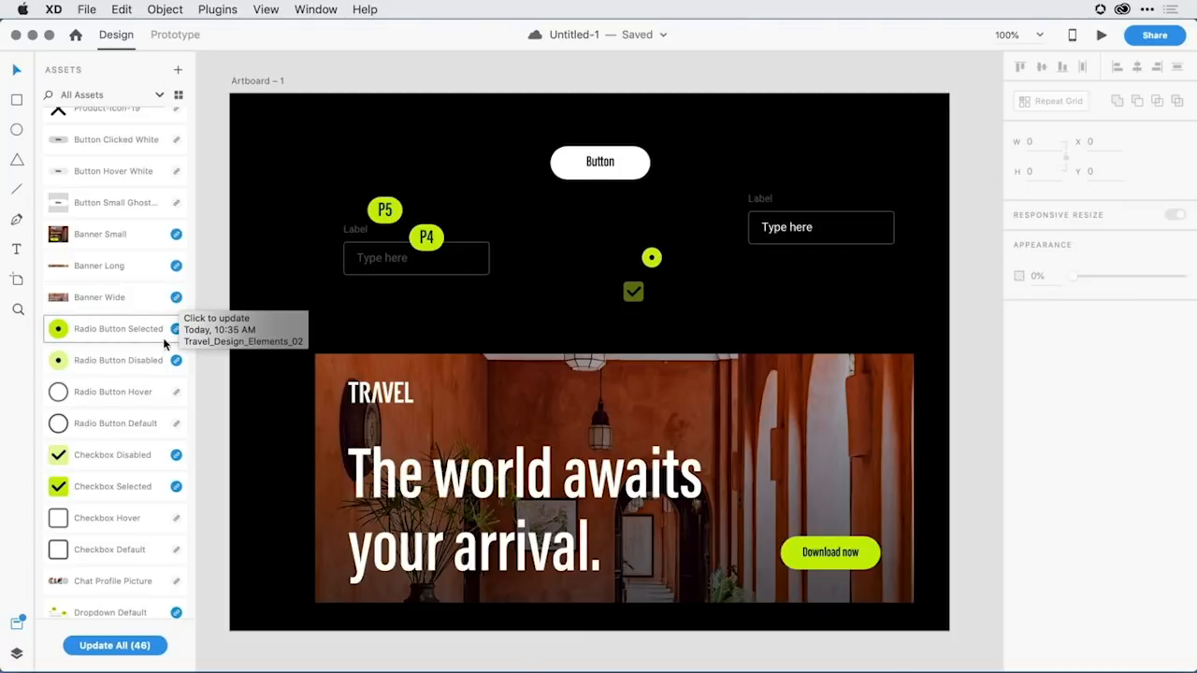
mouse_move(178, 333)
mouse_move(177, 363)
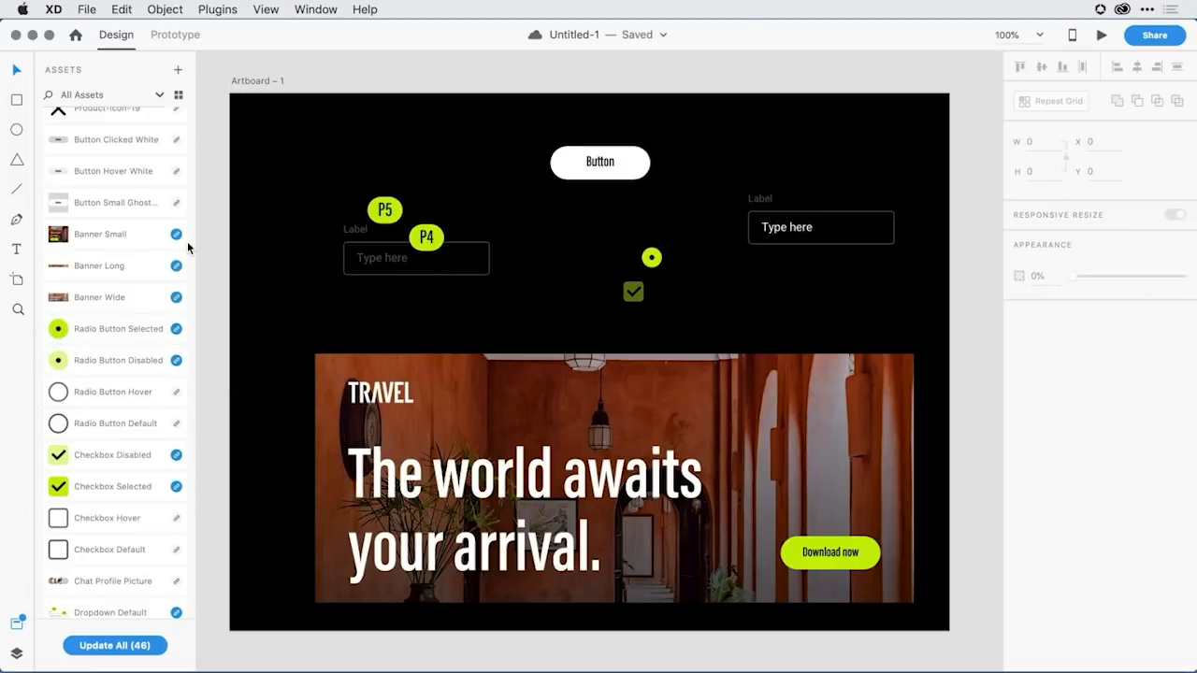
left_click(156, 648)
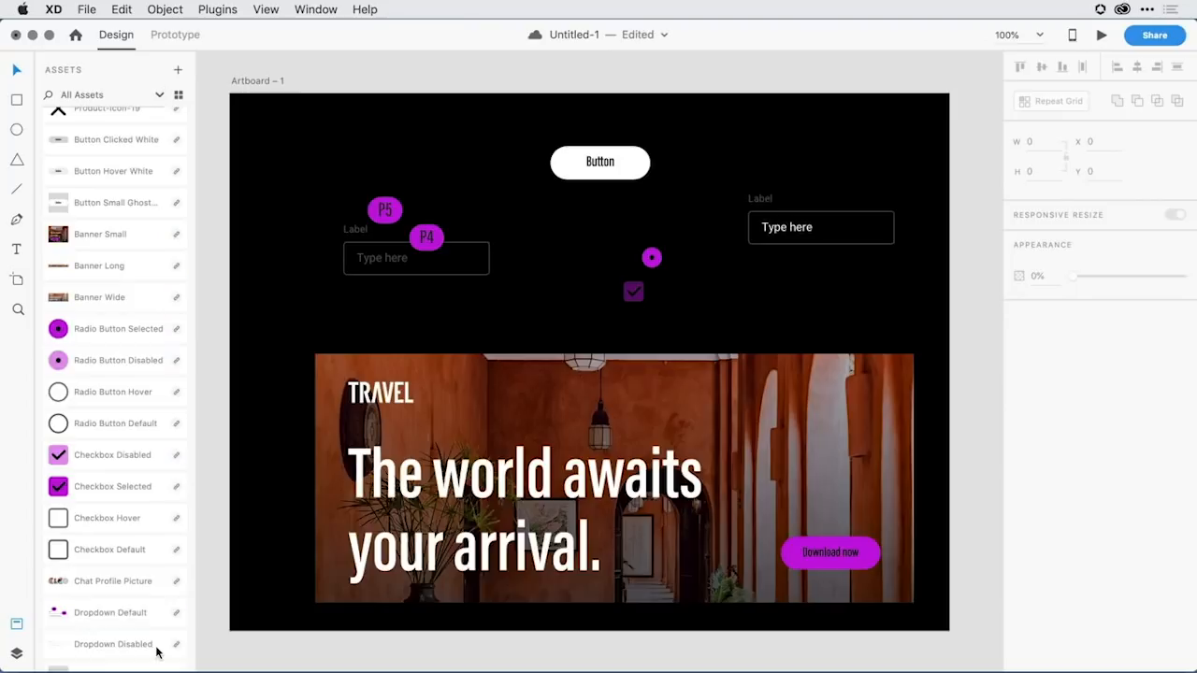